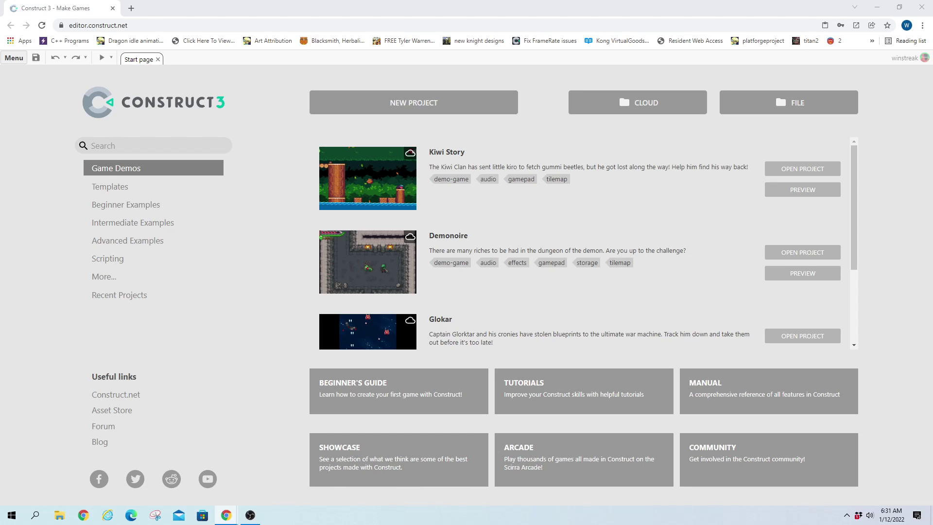
Create a new Construct 3 project with the default settings
left_click(14, 58)
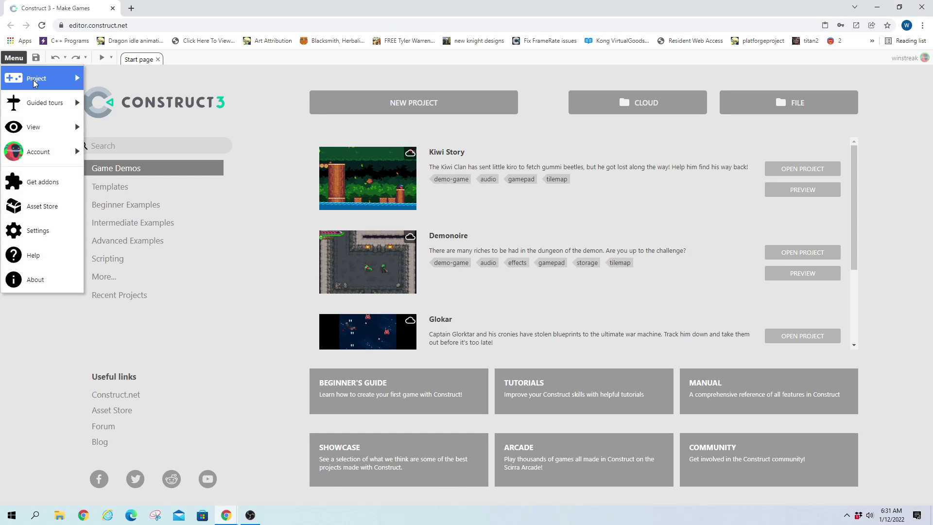
mouse_move(44, 79)
left_click(118, 79)
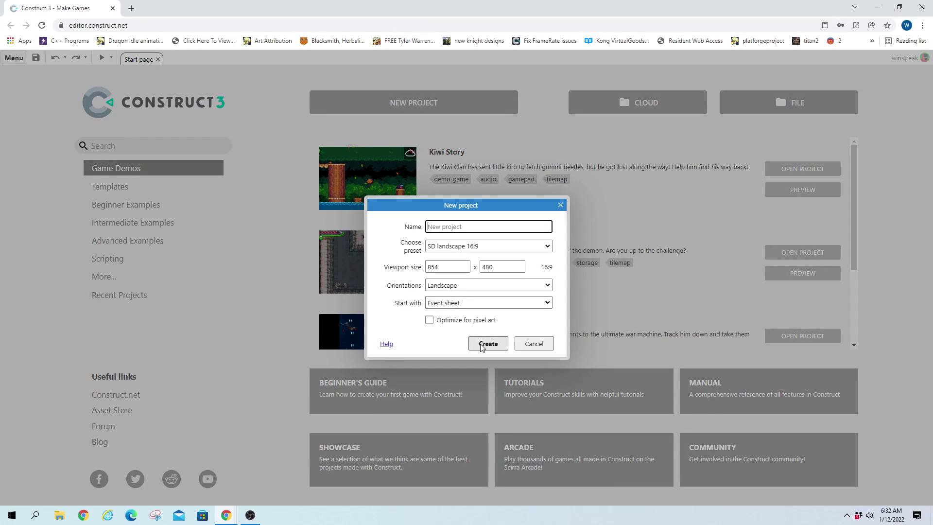
left_click(482, 343)
Insert a Sprite object onto Layout 1 by searching 'spri'
double_click(401, 302)
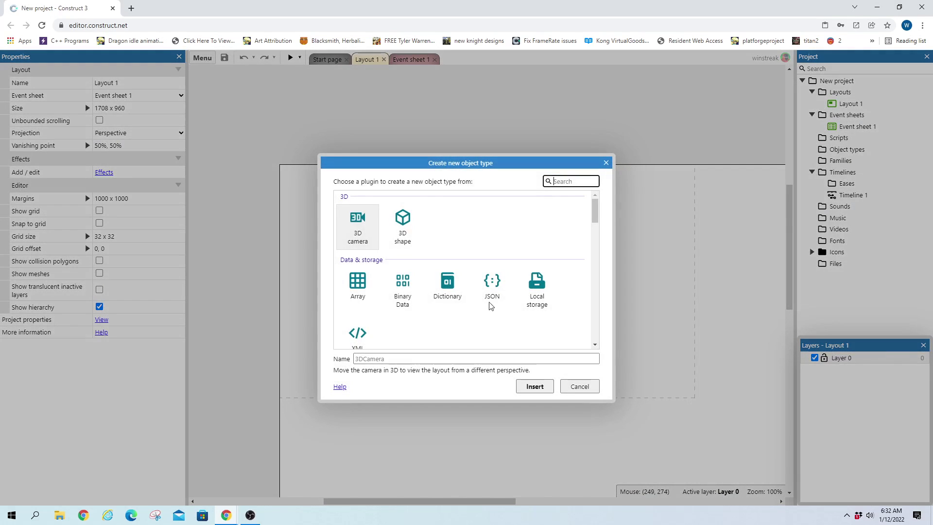
type("sprit")
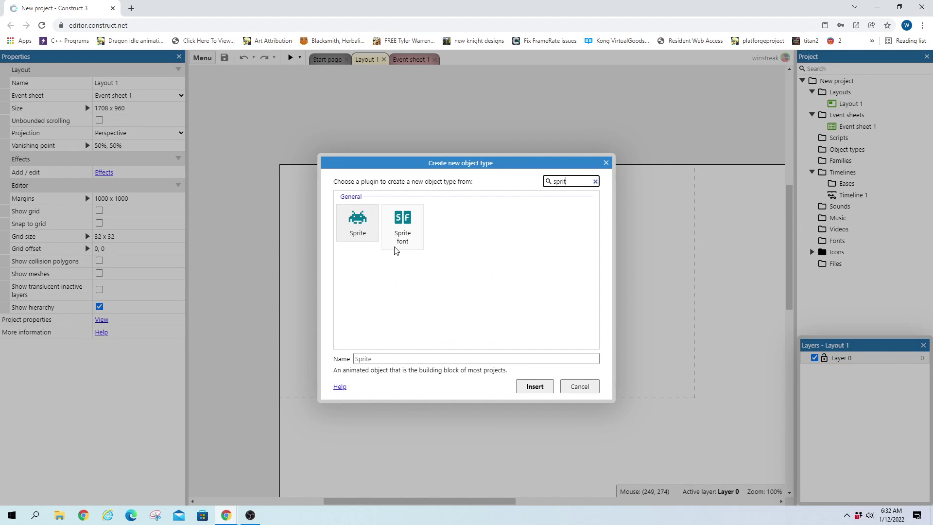
double_click(357, 222)
left_click(361, 258)
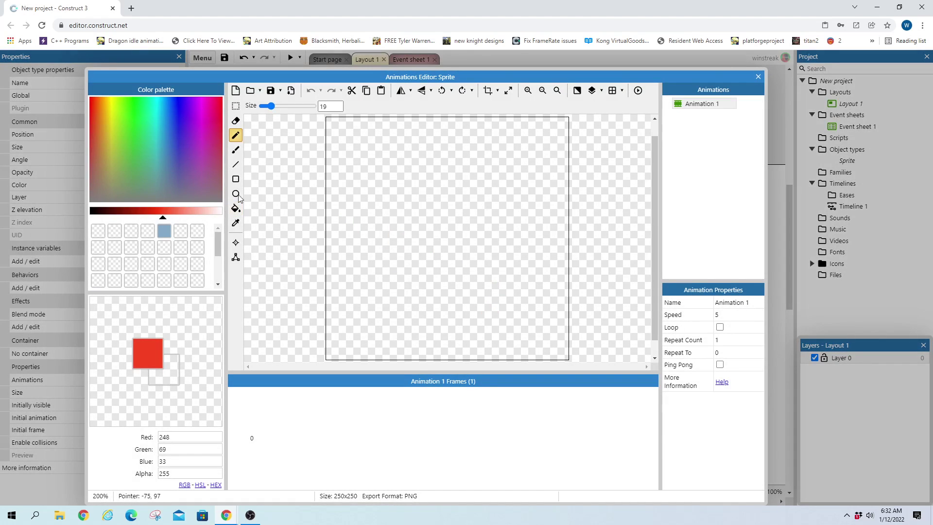
Draw a red 50 on the sprite image, undoing three stray dots
left_click(345, 127)
mouse_move(412, 127)
left_mouse_down()
mouse_move(332, 132)
mouse_move(347, 220)
mouse_move(437, 296)
mouse_move(342, 325)
left_mouse_up()
mouse_move(537, 127)
left_mouse_down()
mouse_move(465, 212)
mouse_move(480, 310)
mouse_move(566, 308)
mouse_move(569, 194)
mouse_move(554, 142)
left_mouse_up()
left_click(442, 126)
key("ctrl+z")
left_click(366, 162)
key("ctrl+z")
left_click(410, 145)
key("ctrl+z")
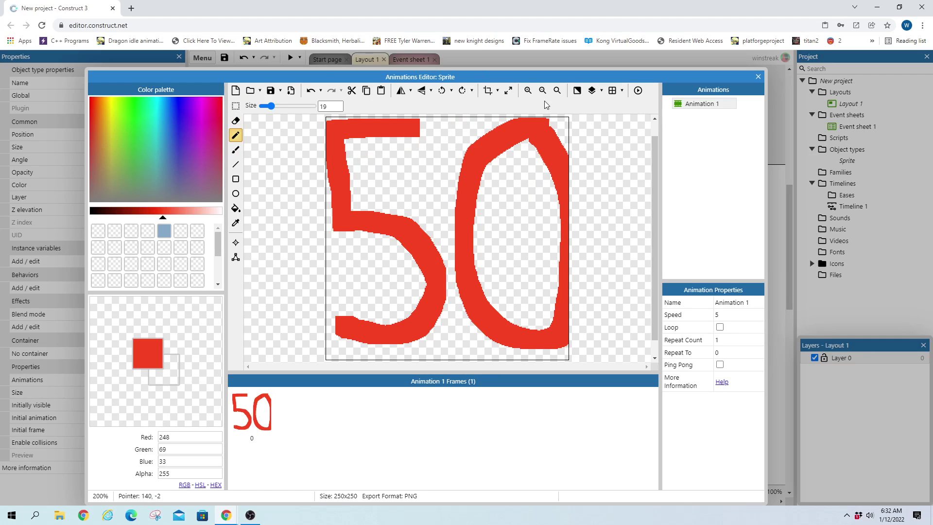
Resize the sprite canvas to width 50 and height 250 with Keep aspect ratio off
left_click(506, 92)
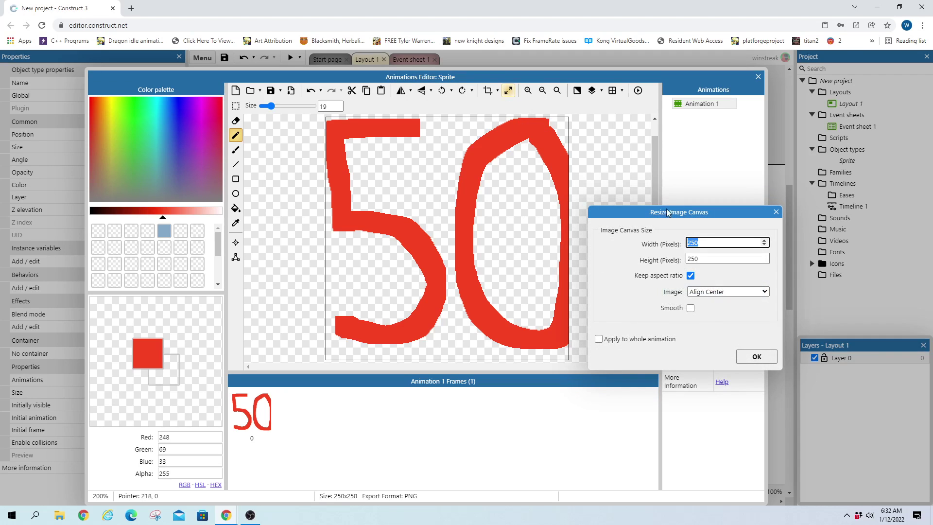
left_click_drag(668, 212, 440, 138)
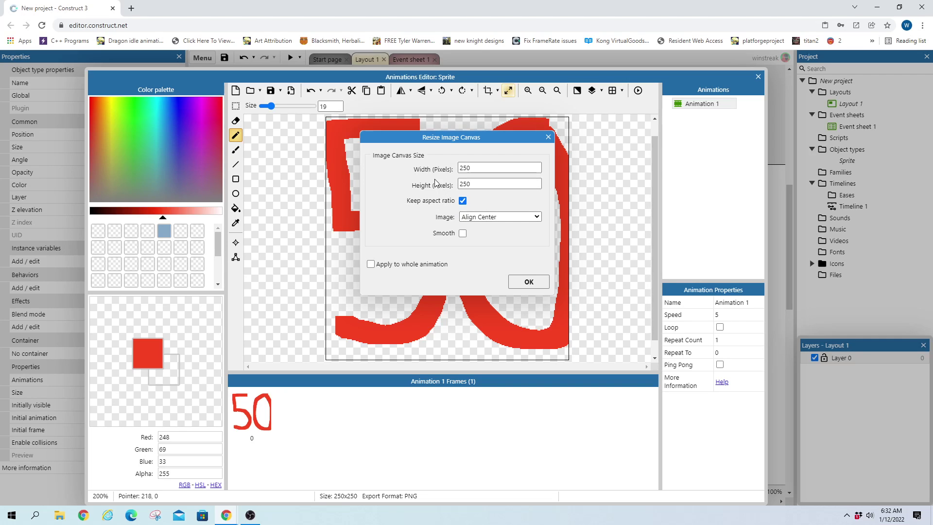
left_click(462, 201)
double_click(483, 166)
type("50")
left_click(413, 191)
left_click(472, 185)
left_click(463, 201)
left_click(470, 167)
left_click(463, 202)
double_click(474, 183)
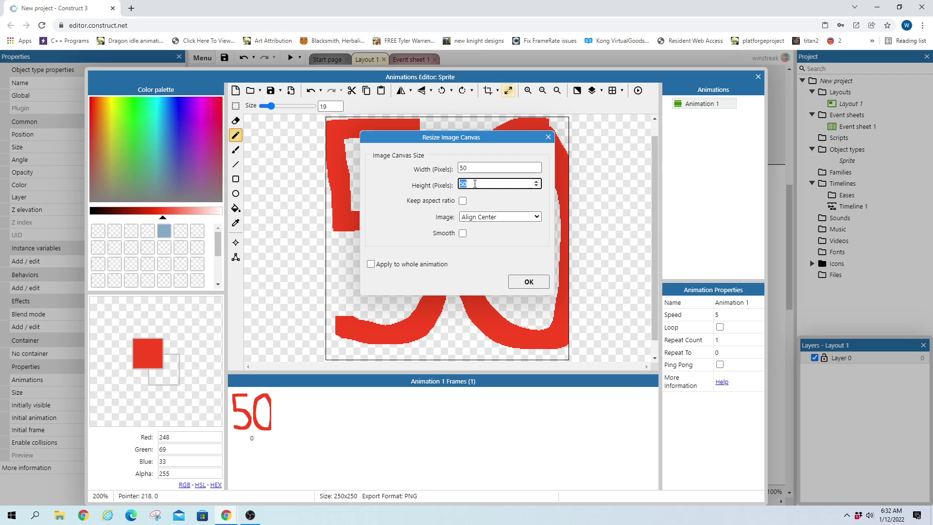
left_click(544, 288)
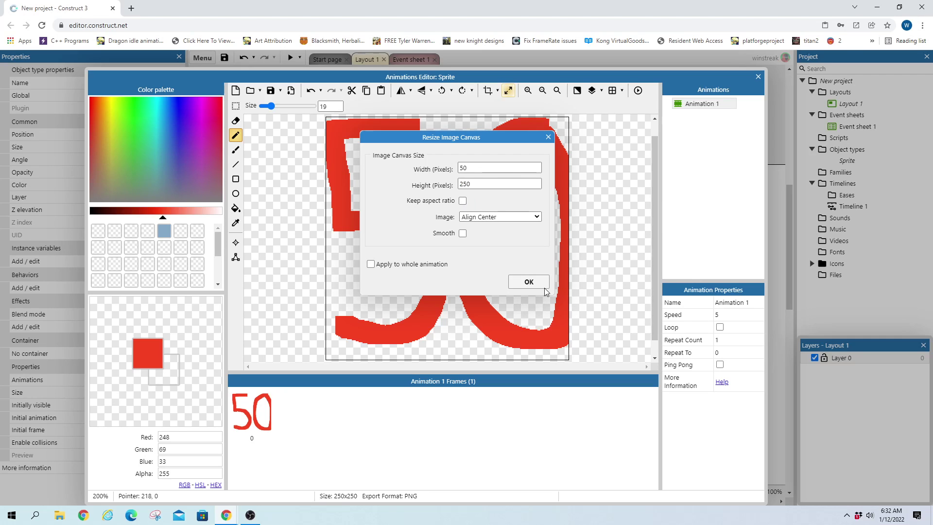
left_click(517, 278)
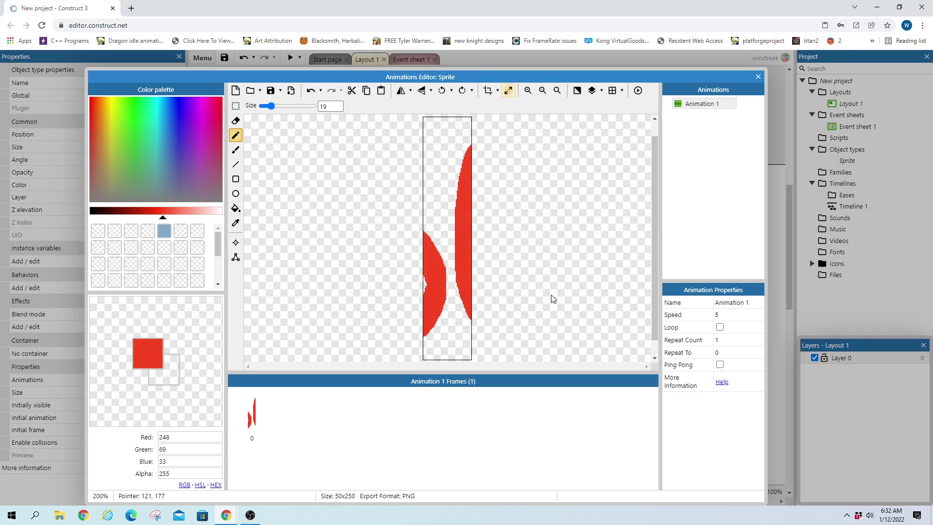
Reopen the Resize dialog and toggle Keep aspect ratio on and off again
left_click(508, 90)
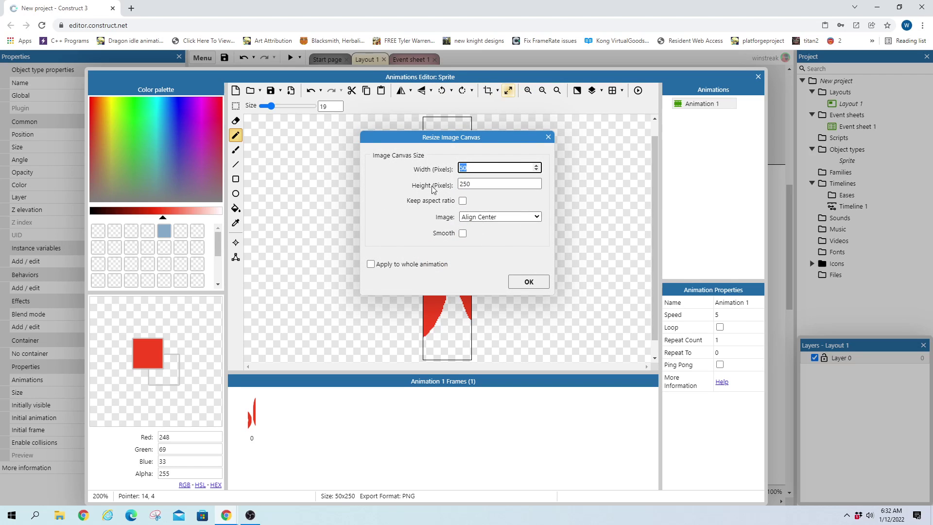
left_click(462, 202)
key("shift+Tab")
key("shift+Tab")
left_click(463, 200)
Resize the sprite canvas to 50x50
double_click(472, 167)
double_click(481, 184)
left_click(526, 283)
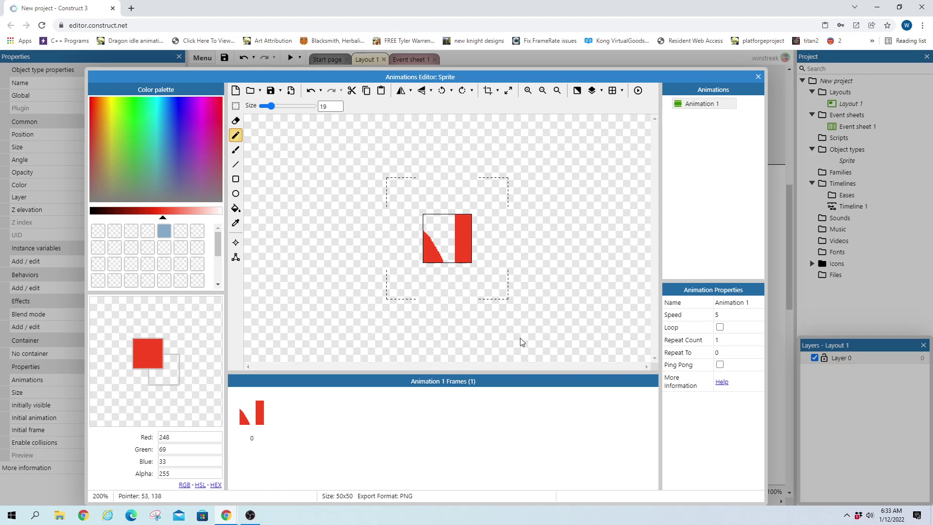
In the Resize dialog, set Image to Stretch, then close it without applying
left_click(510, 91)
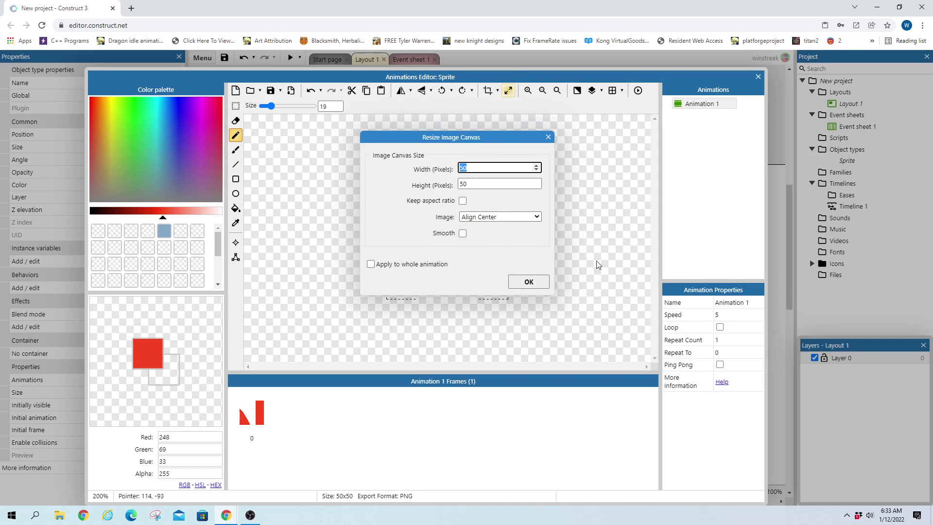
left_click(500, 217)
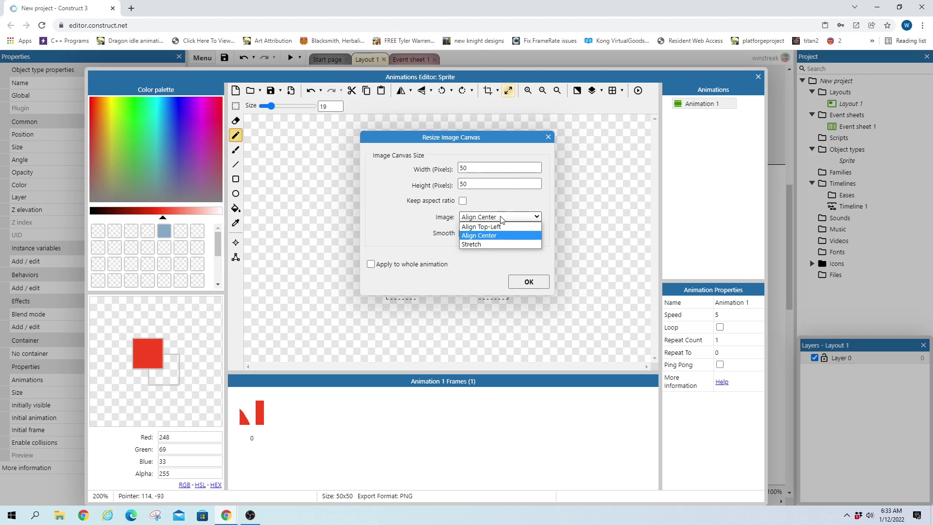
left_click(324, 223)
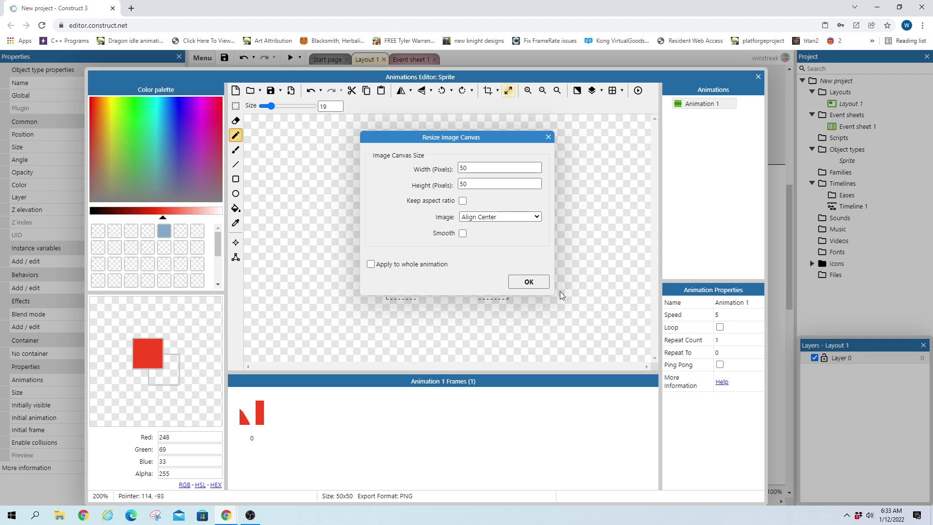
left_click(492, 217)
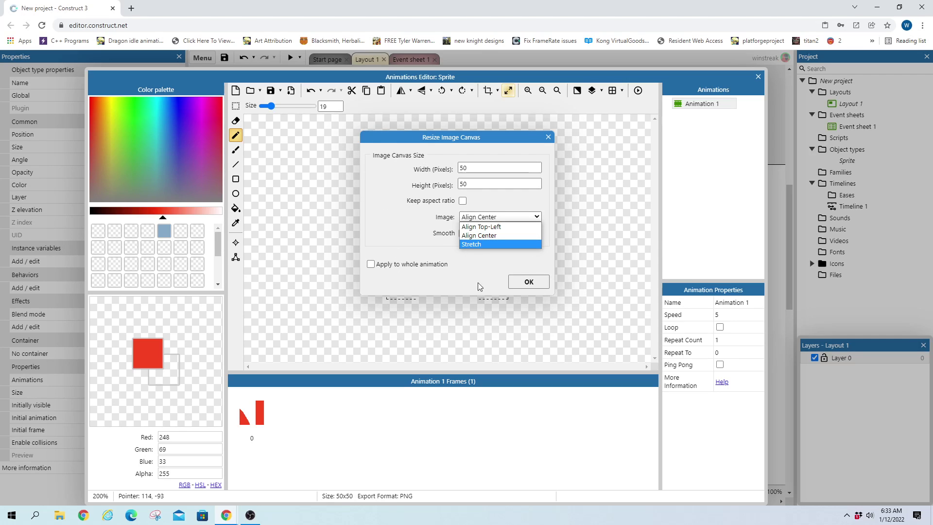
left_click(481, 245)
left_click(548, 137)
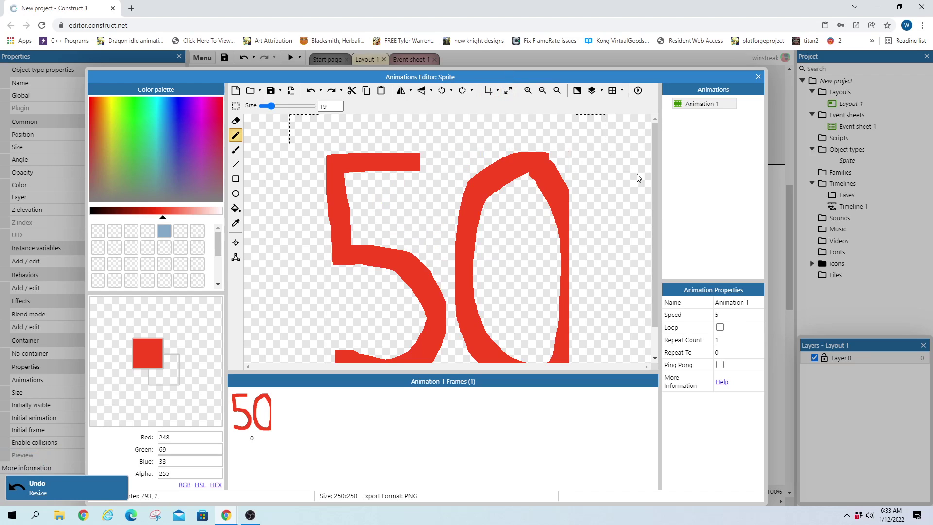
Stretch the whole red 50 to a 50x50 image, keeping aspect ratio with Image set to Stretch
left_click(508, 91)
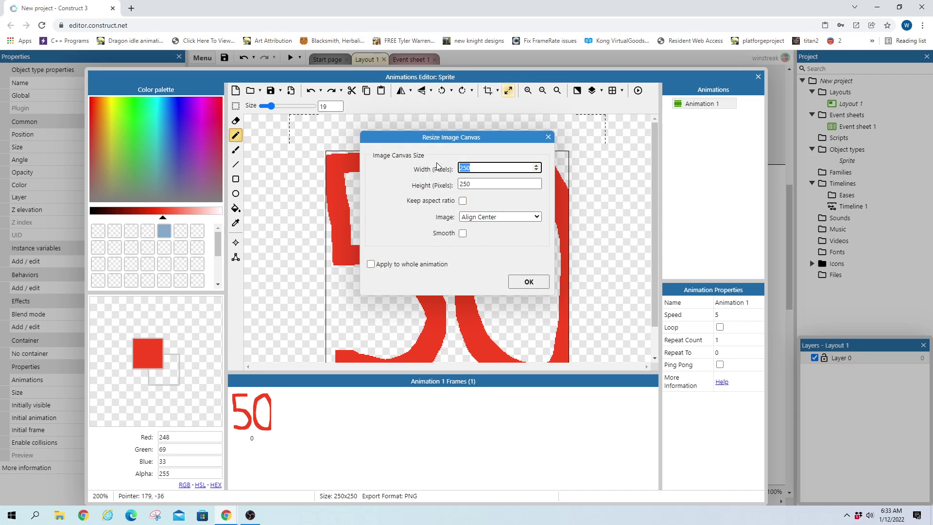
left_click(462, 200)
double_click(477, 167)
left_click(486, 217)
left_click(470, 245)
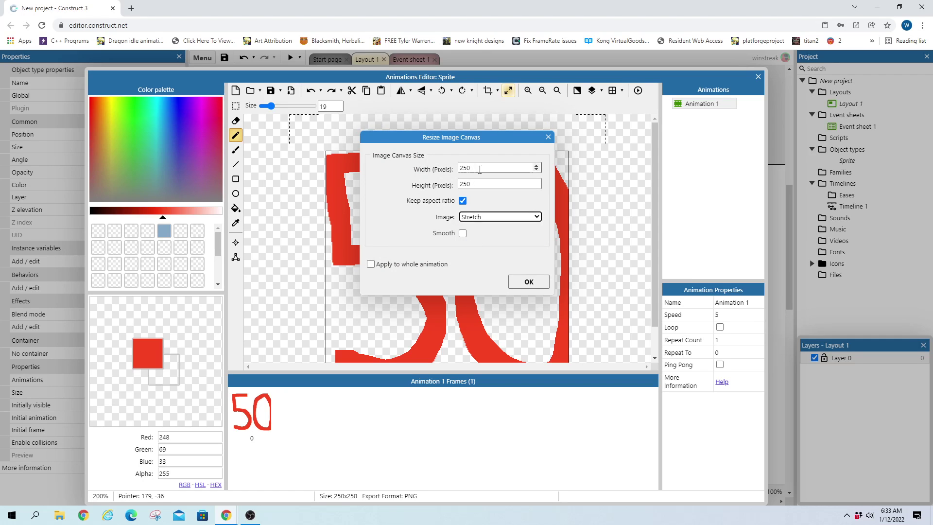
left_click(483, 170)
type("50")
left_click_drag(469, 167, 459, 168)
key("BackSpace")
left_click(534, 286)
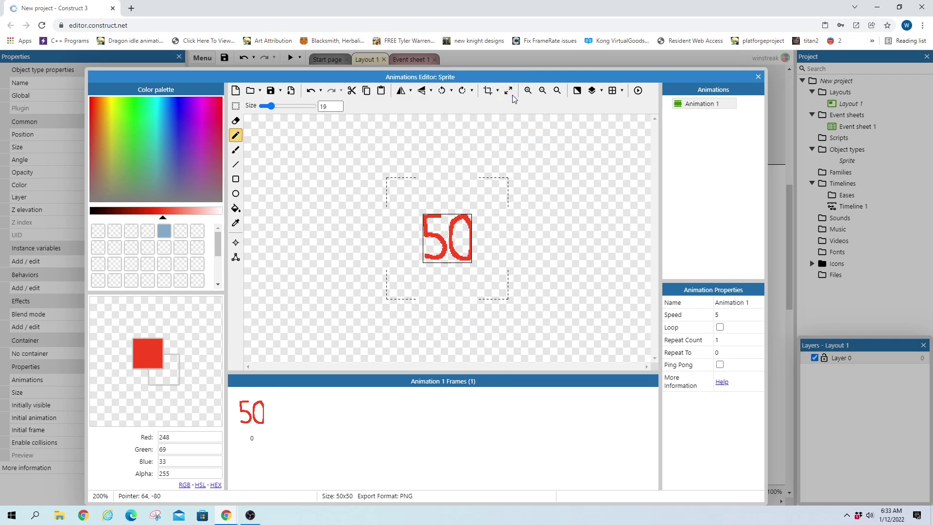
left_click(510, 93)
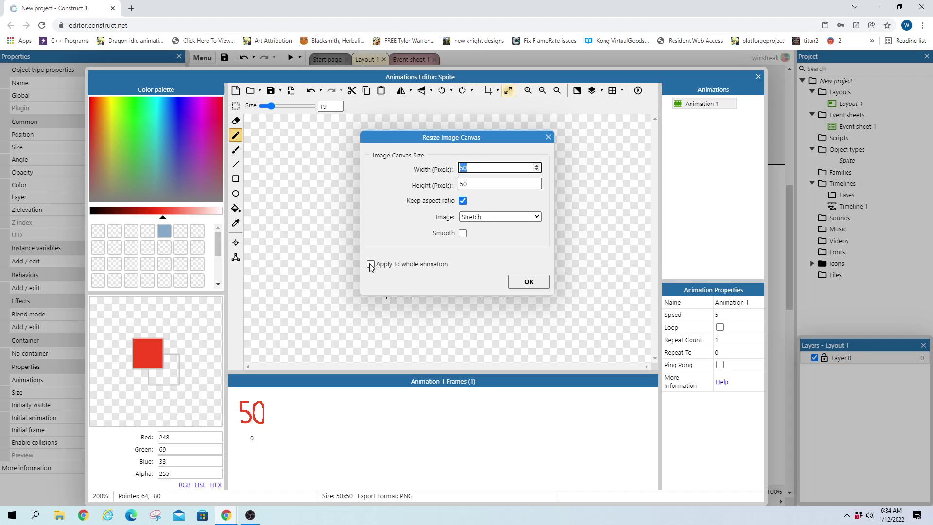
Confirm the canvas size and duplicate frame 0 as a new frame 1
left_click(537, 282)
left_click(707, 109)
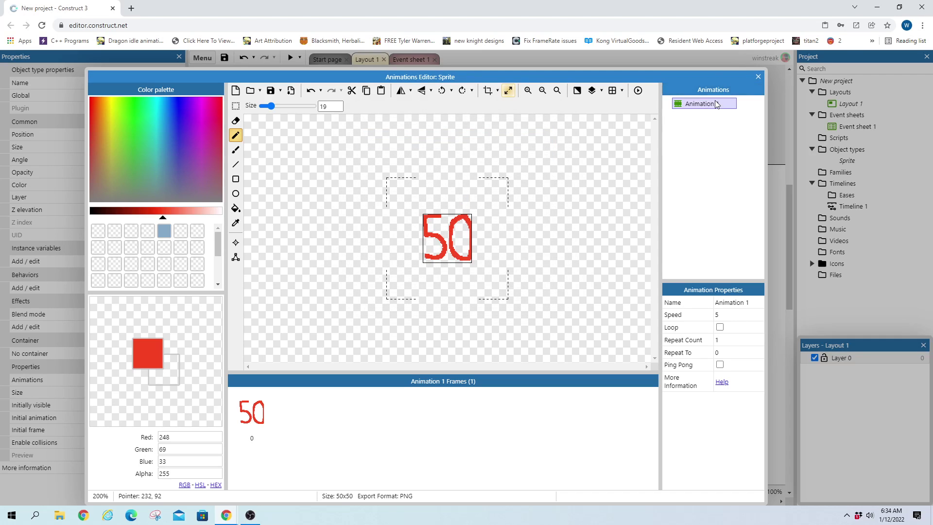
left_click(703, 108)
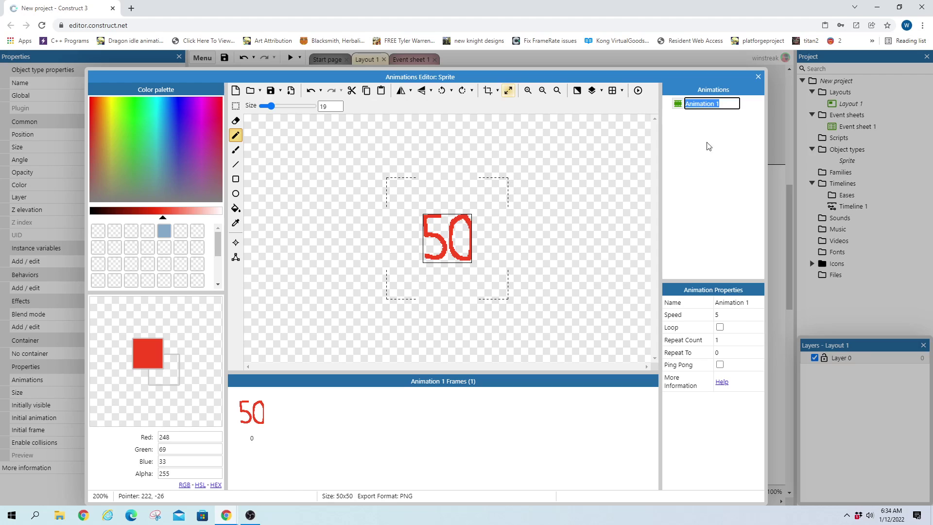
left_click(252, 412)
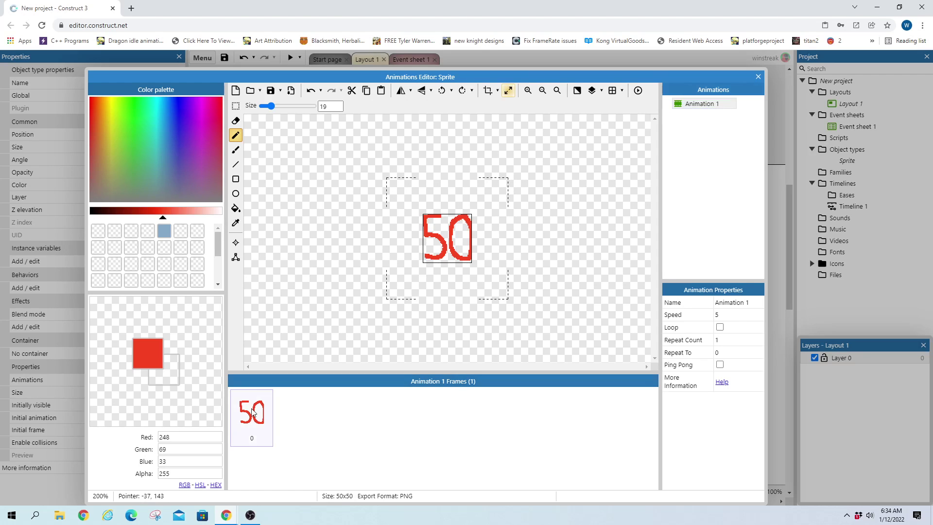
right_click(260, 417)
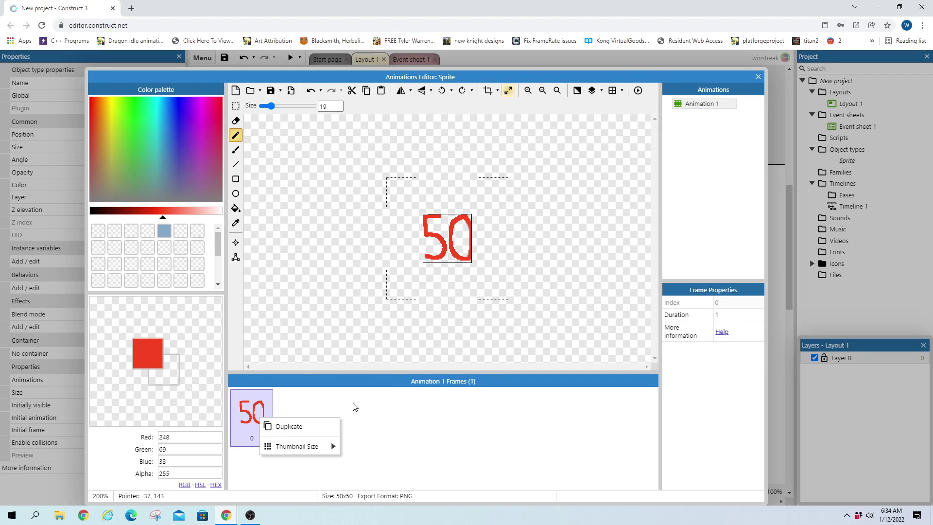
left_click(291, 418)
left_click(251, 413)
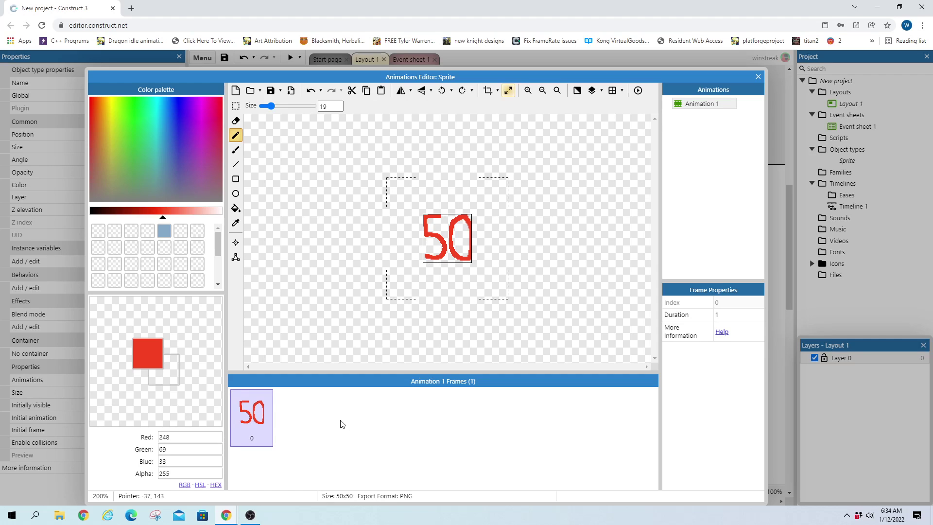
key("ctrl+a")
right_click(278, 423)
left_click(291, 426)
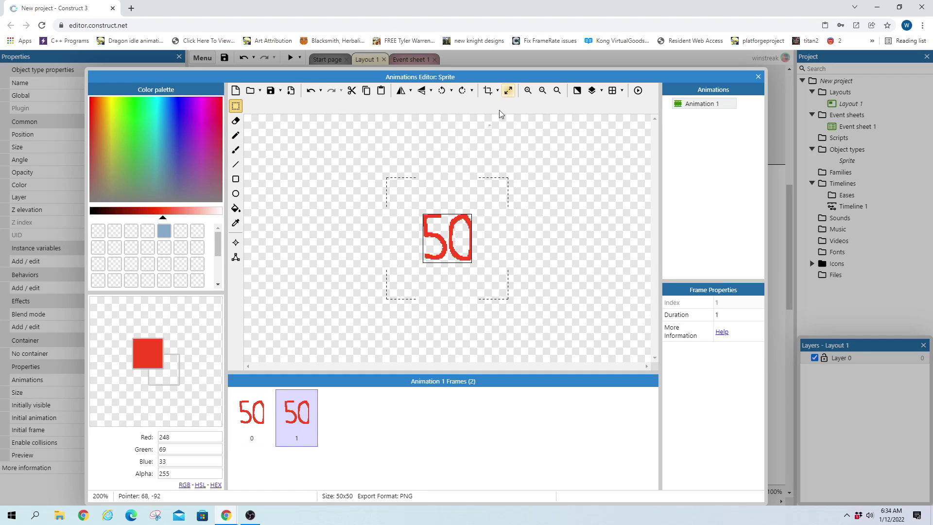
Shrink frame 1's canvas to 20x20
left_click(508, 90)
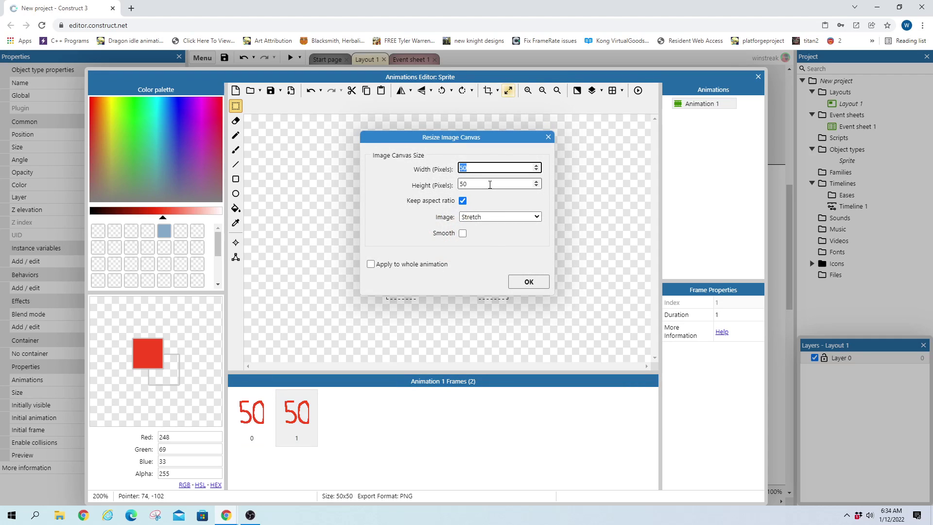
type("20")
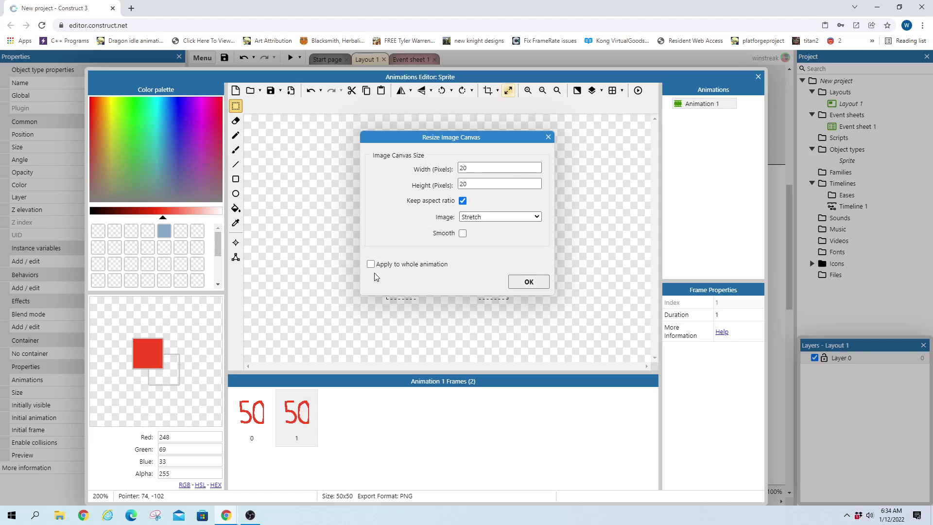
left_click(529, 282)
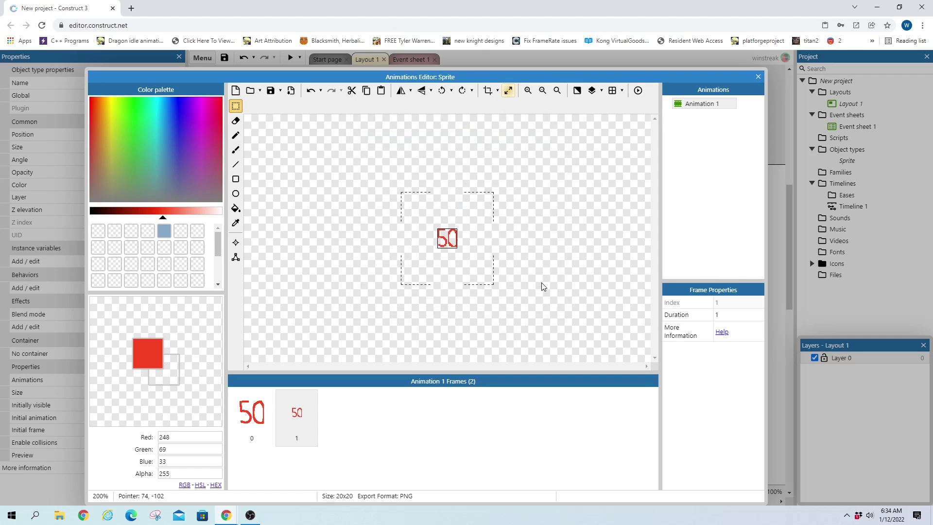
left_click(293, 419)
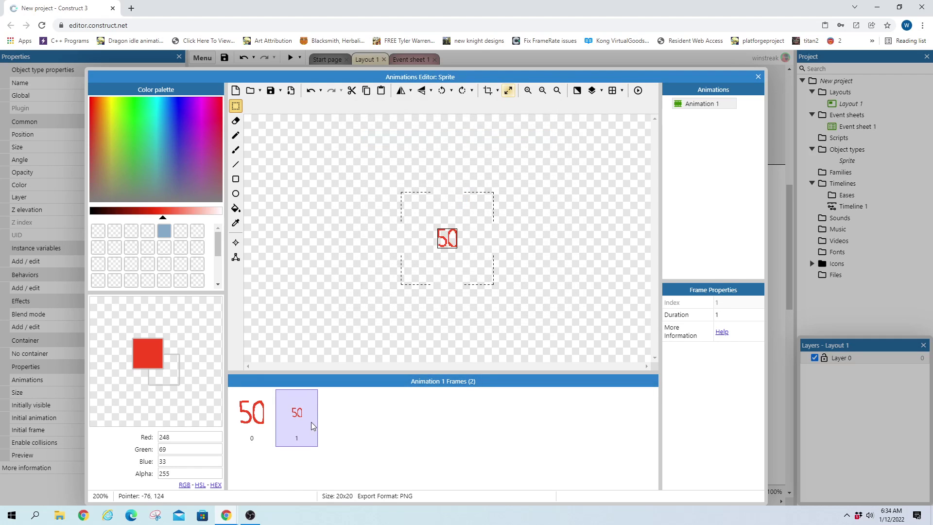
Delete the small 20x20 frame 1, keeping only the 50x50 frame 0
left_click(258, 417)
left_click(303, 417)
left_click(253, 413)
left_click(304, 422)
key("Delete")
left_click(243, 407)
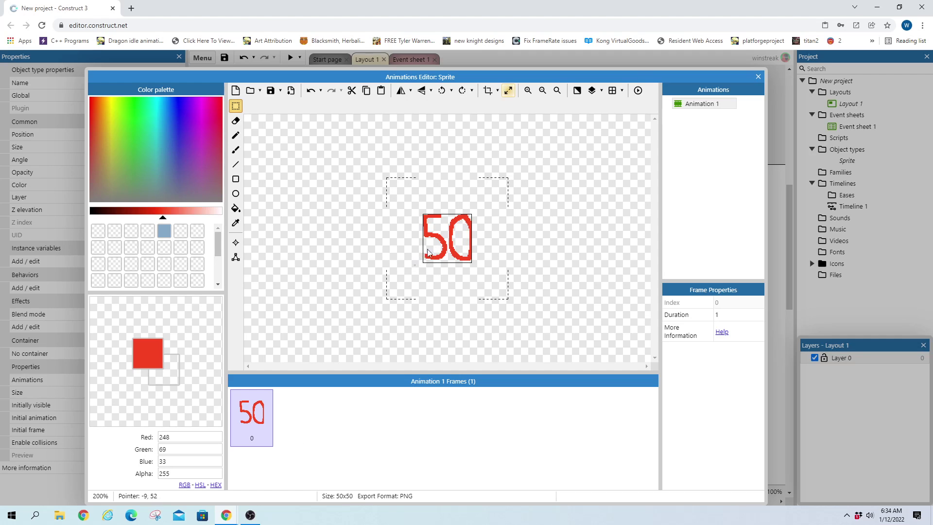
Close the Animations Editor, move the 50 sprite right, and search 'sprite' for a new object
left_click(758, 76)
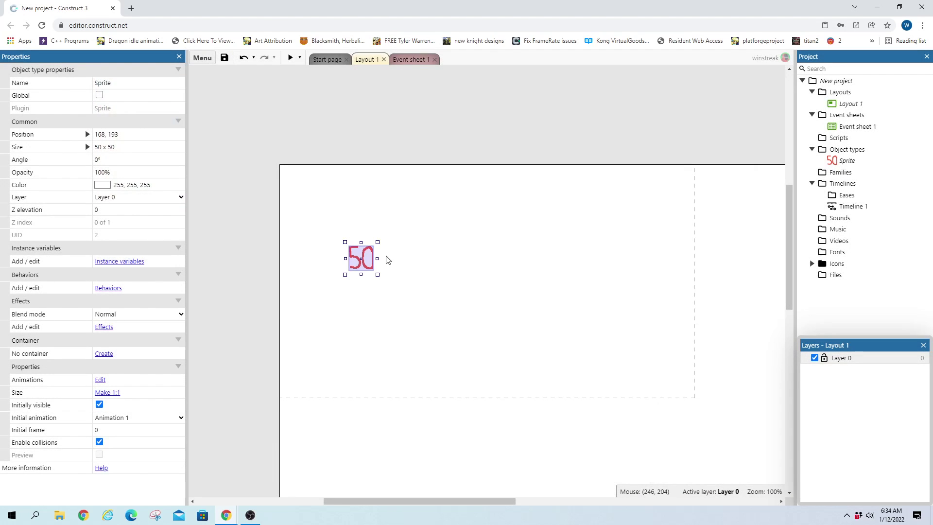
left_click_drag(367, 259, 438, 266)
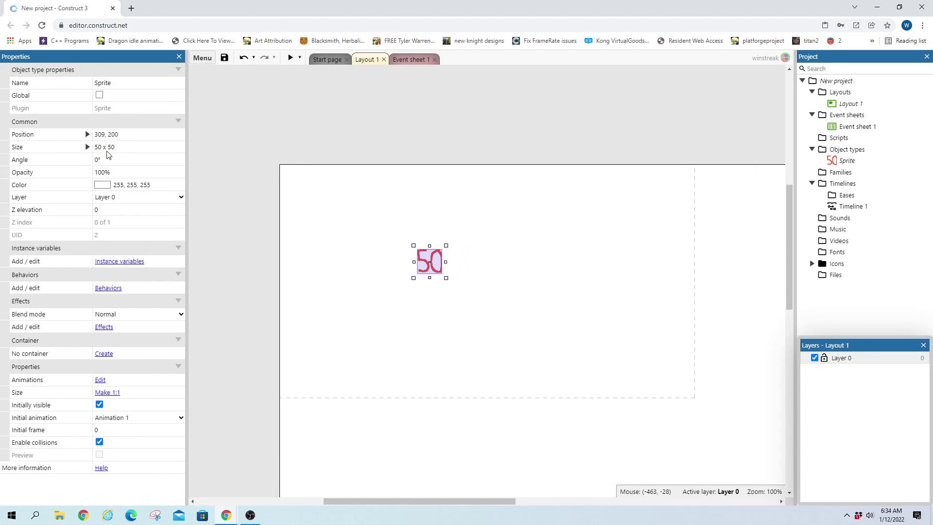
double_click(560, 291)
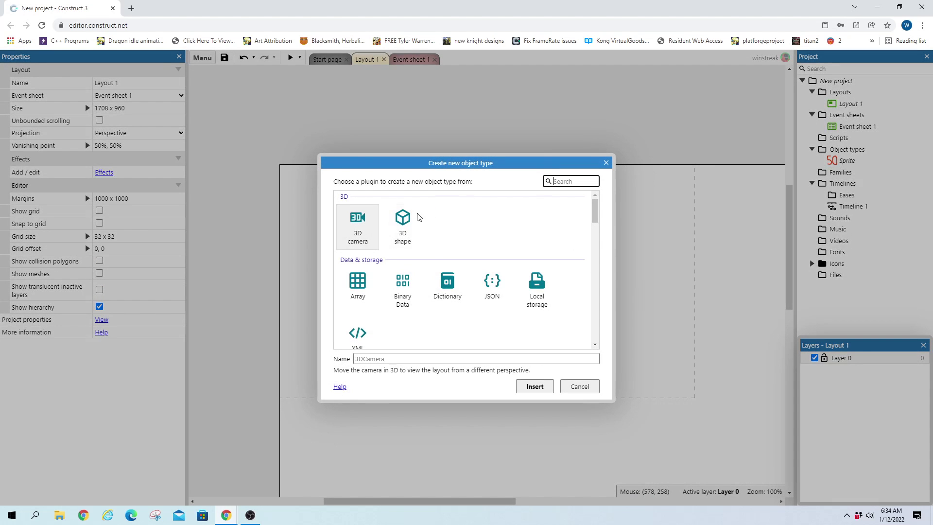
type("sprite")
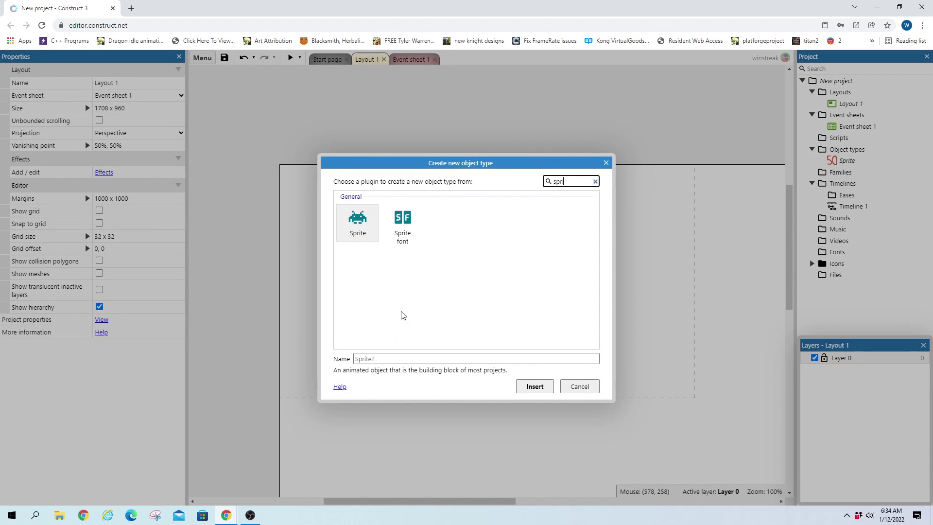
Place a new Sprite2 on the layout and set its canvas to 100x100
double_click(357, 221)
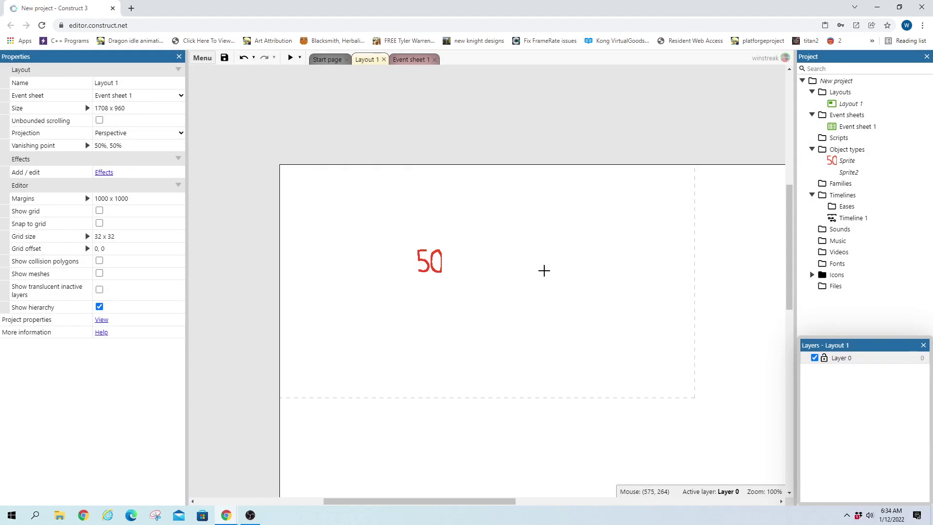
left_click(543, 271)
left_click(509, 90)
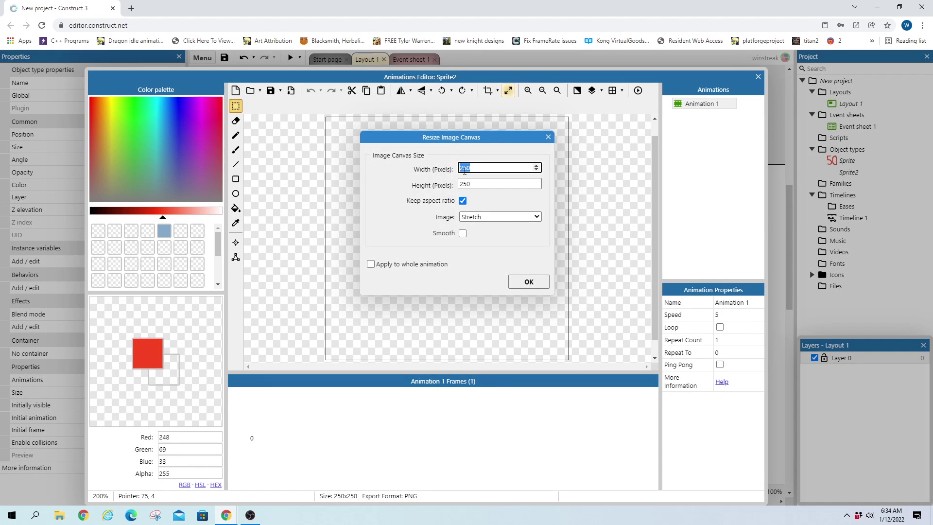
type("100")
key("Return")
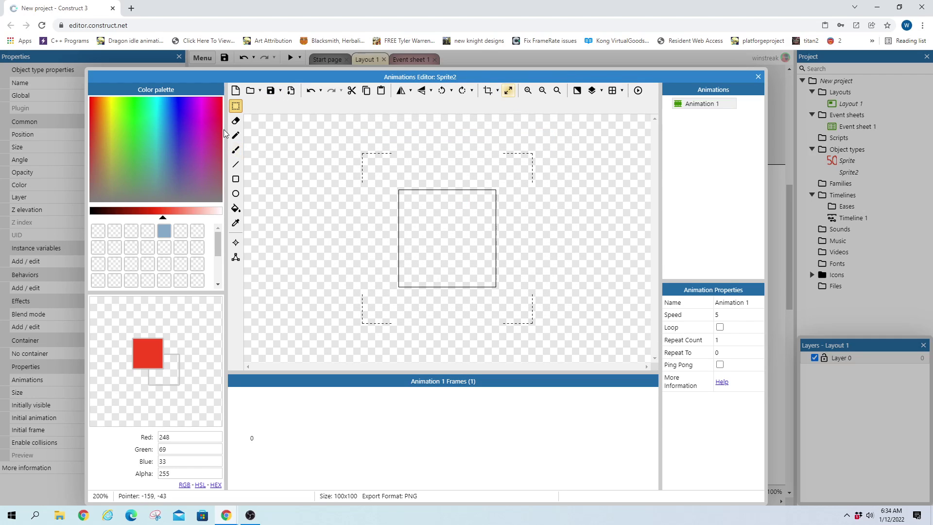
Draw a red 100 with pencil size 7 and place the sprite right of the 50
left_click(238, 137)
left_click(397, 205)
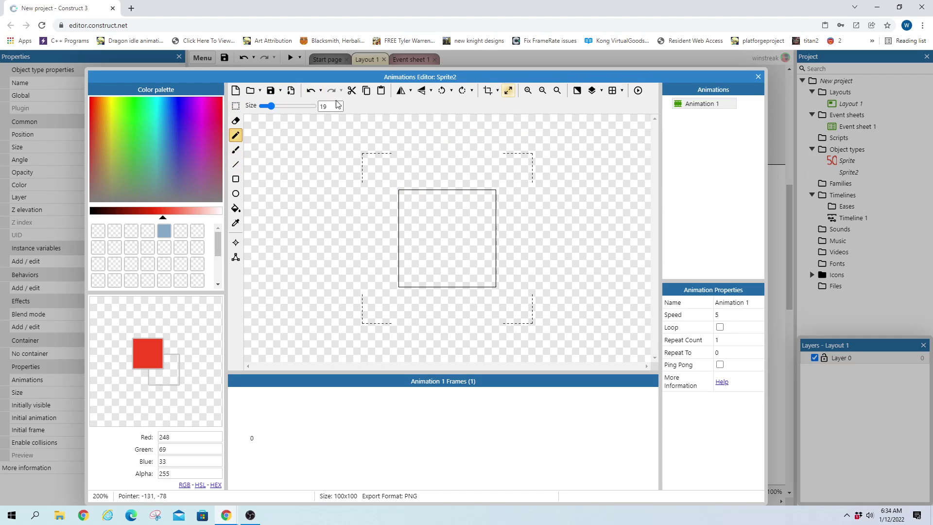
left_click_drag(271, 106, 265, 106)
left_click_drag(405, 194, 403, 280)
mouse_move(446, 202)
left_mouse_down()
mouse_move(450, 253)
mouse_move(449, 207)
mouse_move(473, 280)
mouse_move(485, 236)
mouse_move(477, 195)
left_mouse_up()
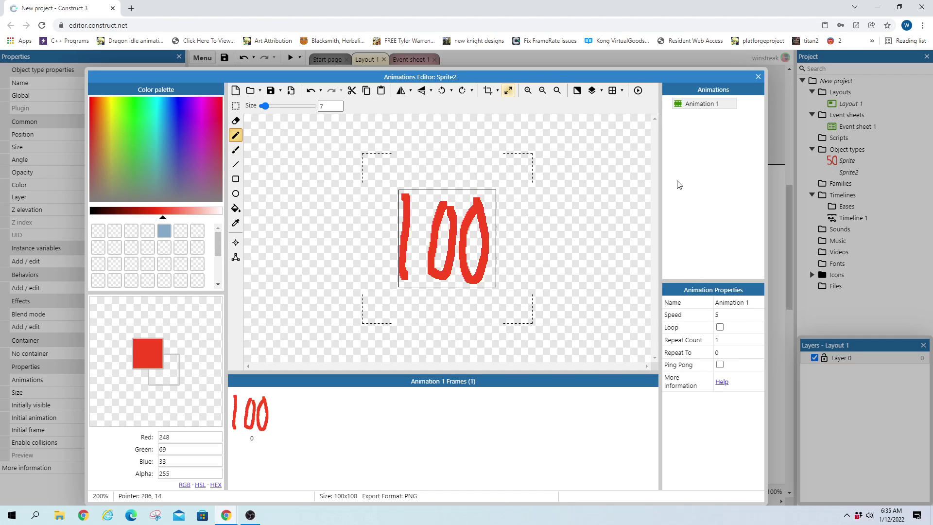
left_click(758, 76)
mouse_move(557, 273)
left_mouse_down()
mouse_move(457, 264)
mouse_move(496, 261)
mouse_move(463, 251)
mouse_move(460, 259)
mouse_move(549, 260)
mouse_move(563, 287)
mouse_move(548, 273)
left_mouse_up()
left_click_drag(424, 269, 399, 291)
Set the 100 sprite's size to 120 x 100 in Properties
left_click(507, 204)
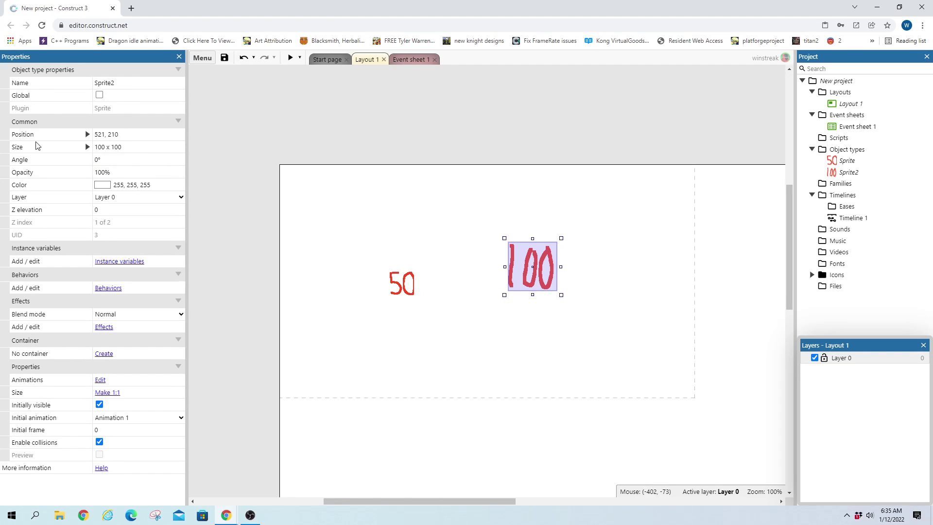
left_click(129, 147)
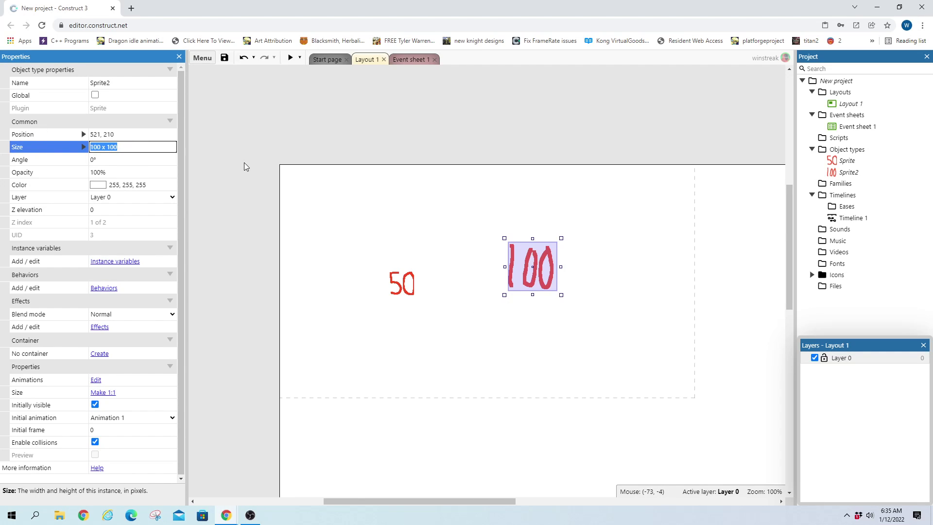
type("120 x ")
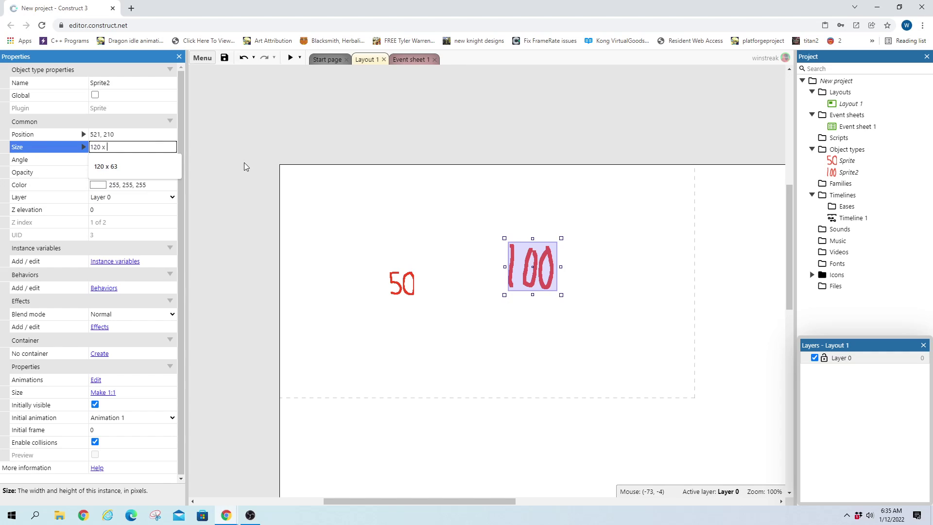
type("100")
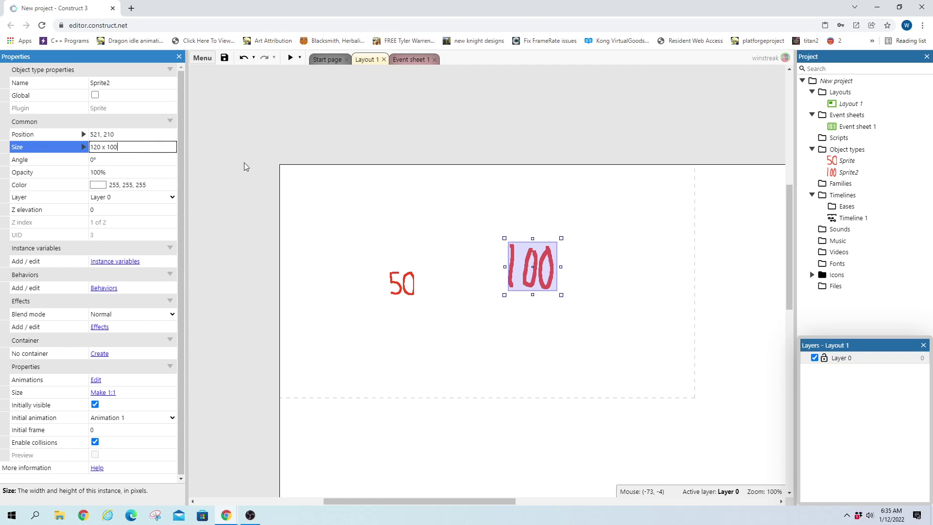
key("Tab")
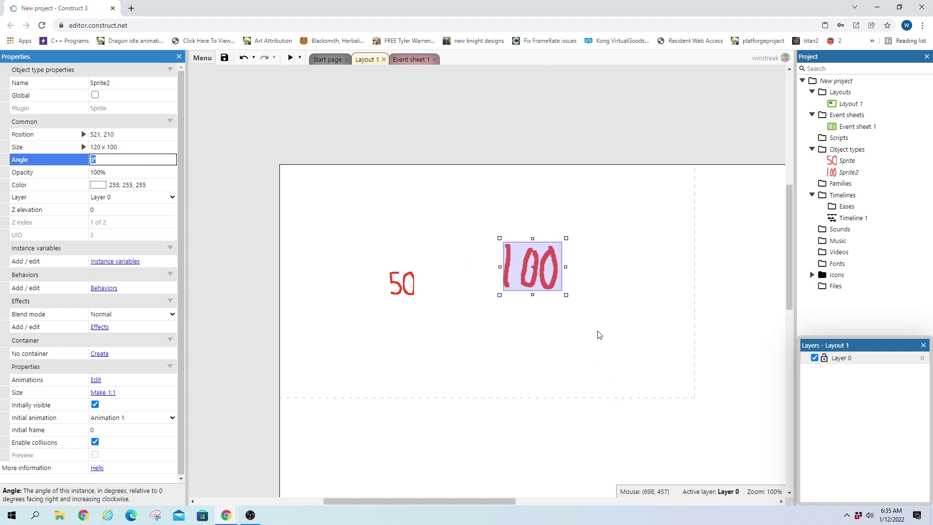
Check the 100 sprite's image canvas in the editor, leaving it unchanged at 100x100
double_click(536, 262)
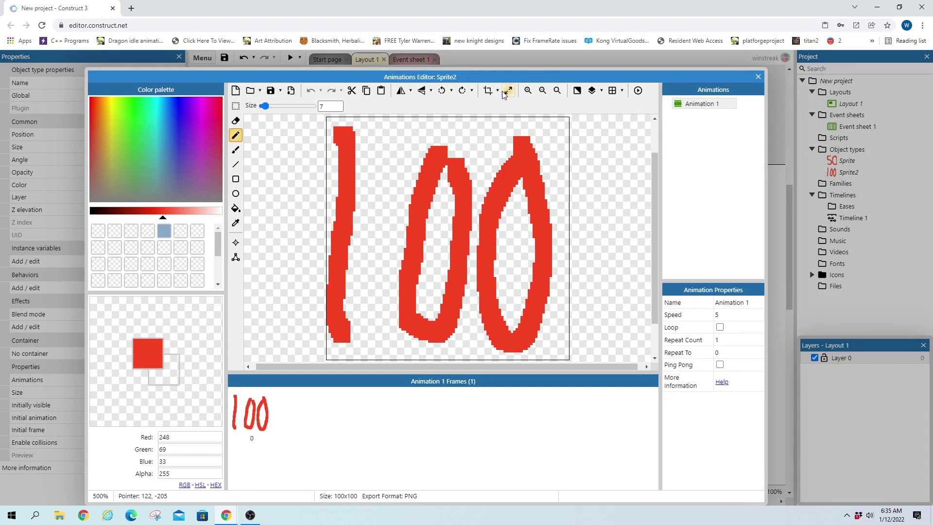
left_click(508, 91)
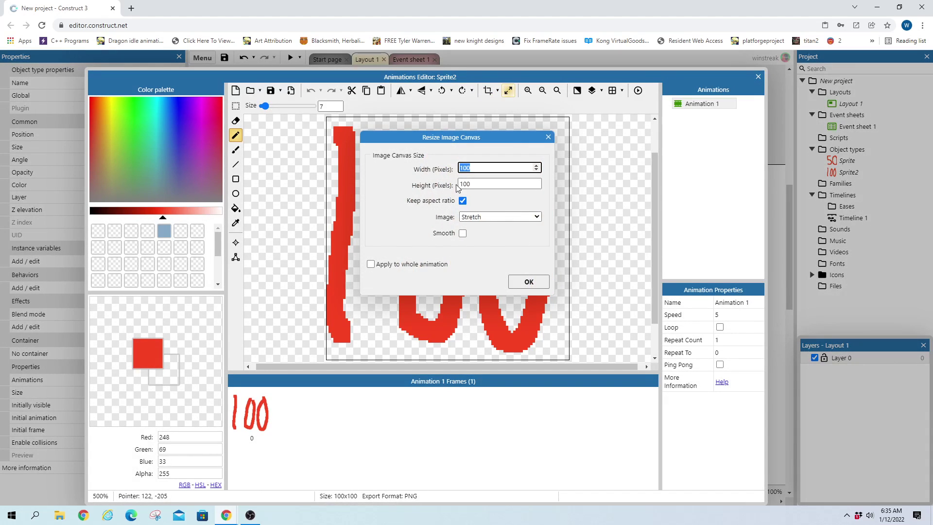
left_click(561, 148)
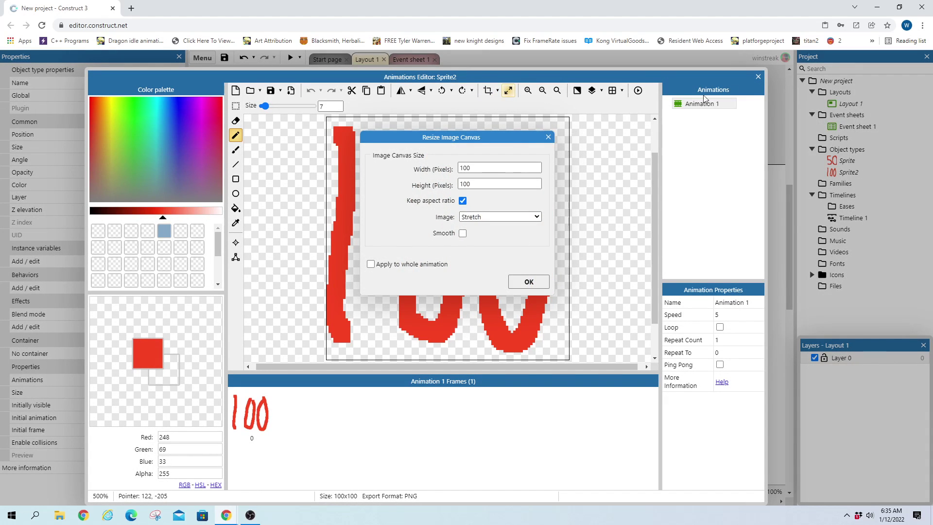
left_click(548, 137)
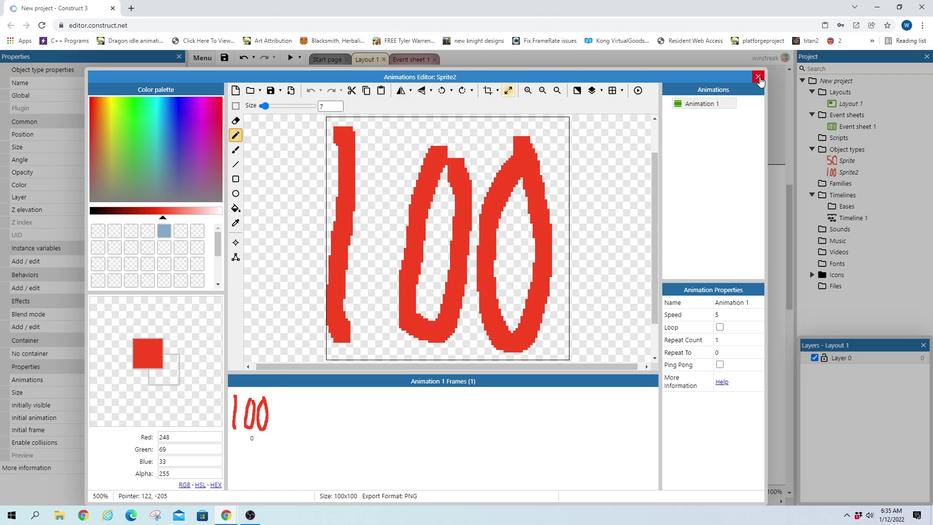
left_click(758, 76)
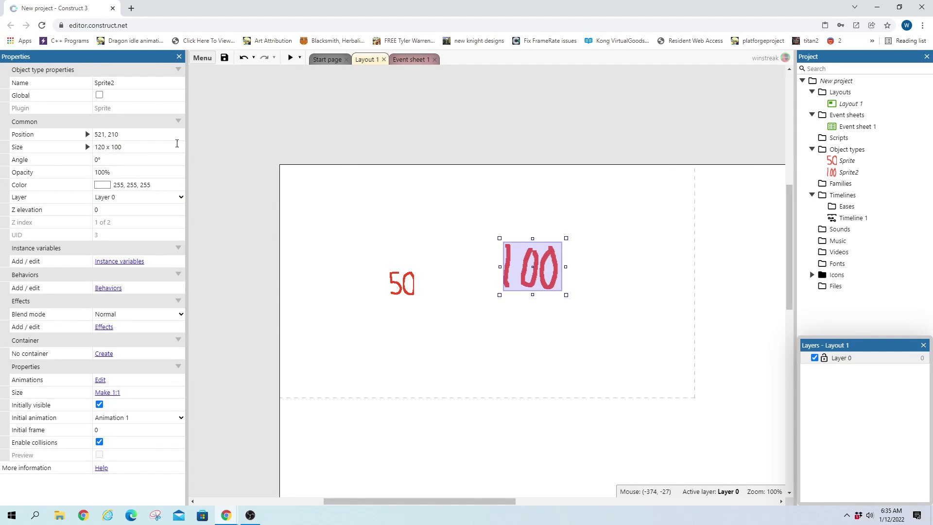
Move the 100 sprite to the top-left and add a System 'On start of layout' event
left_click_drag(546, 263, 348, 213)
left_click(417, 60)
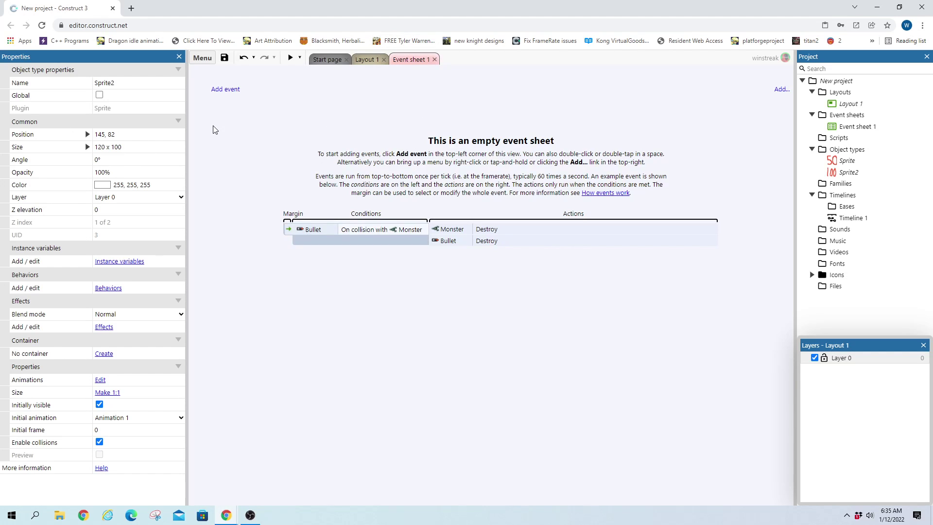
left_click(228, 90)
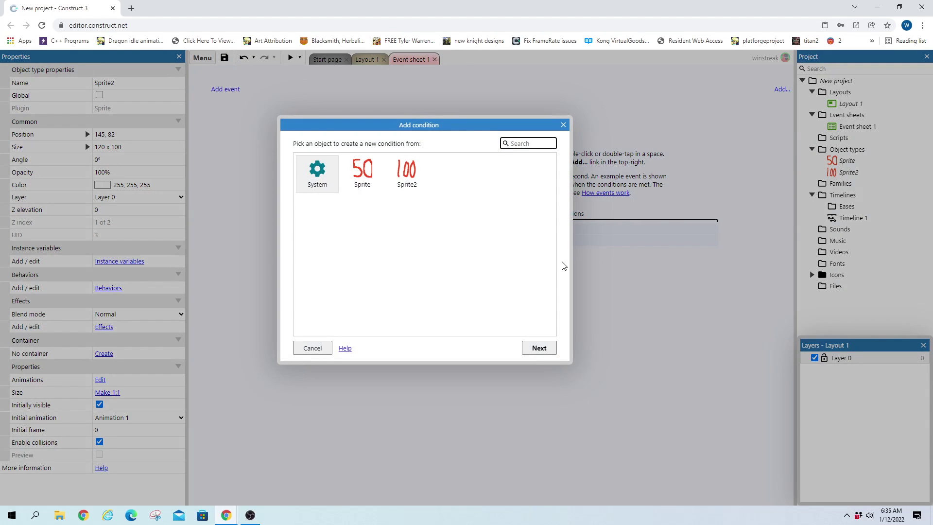
double_click(305, 179)
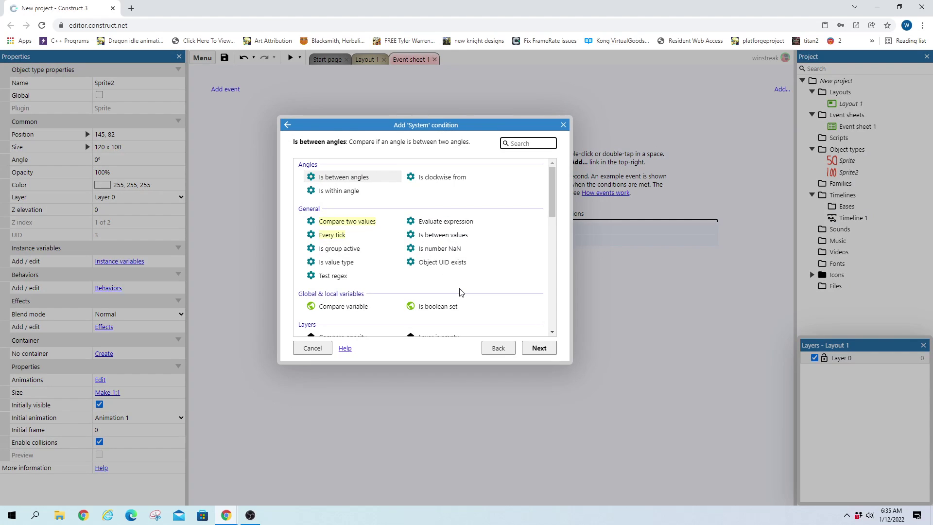
type("la")
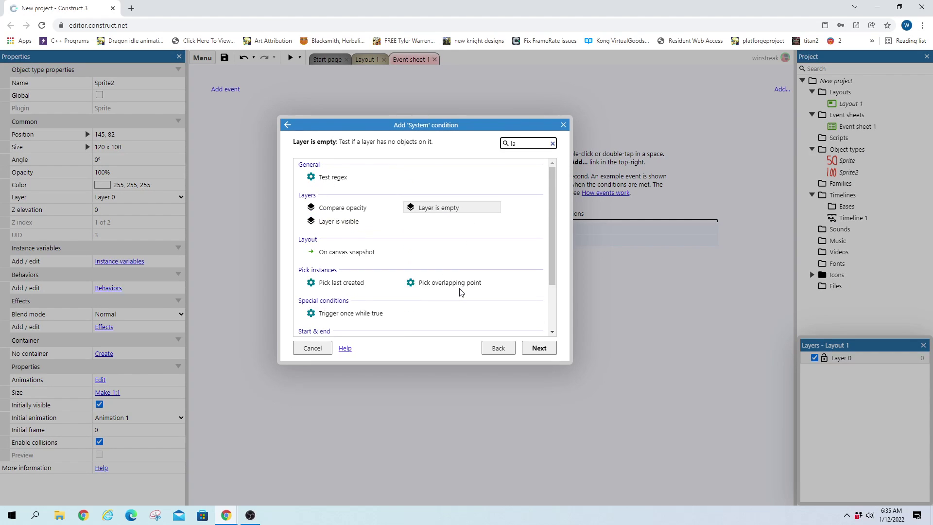
type("you")
double_click(362, 252)
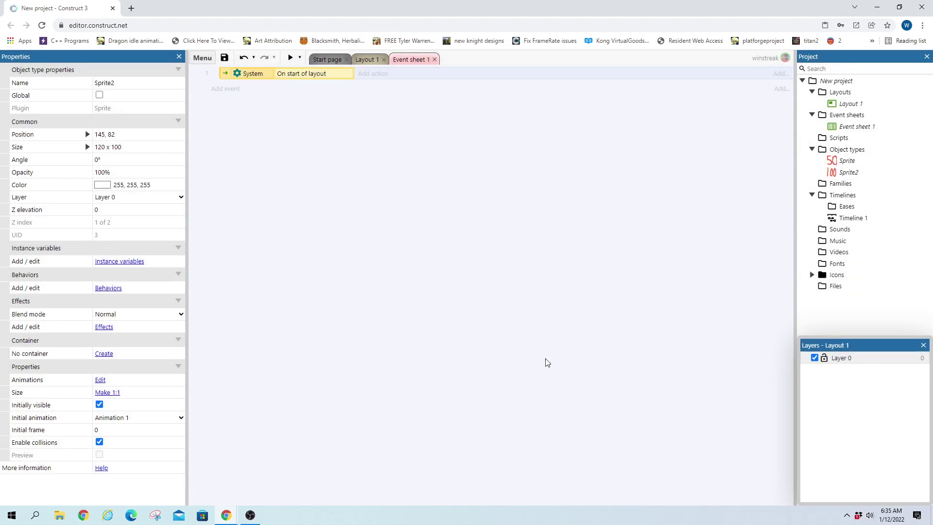
Start a new action on the 50 sprite, trying Set size and Set scale 2 before backing out
left_click(371, 76)
double_click(363, 176)
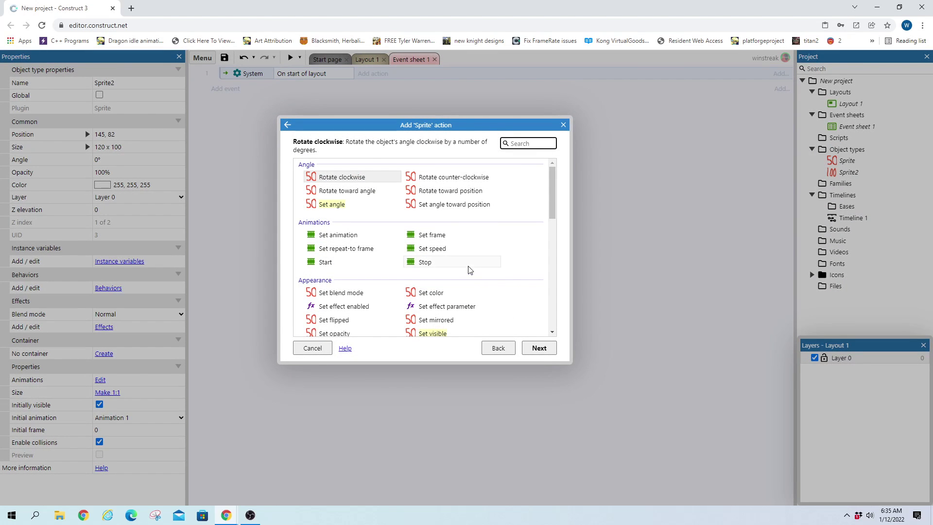
type("set s")
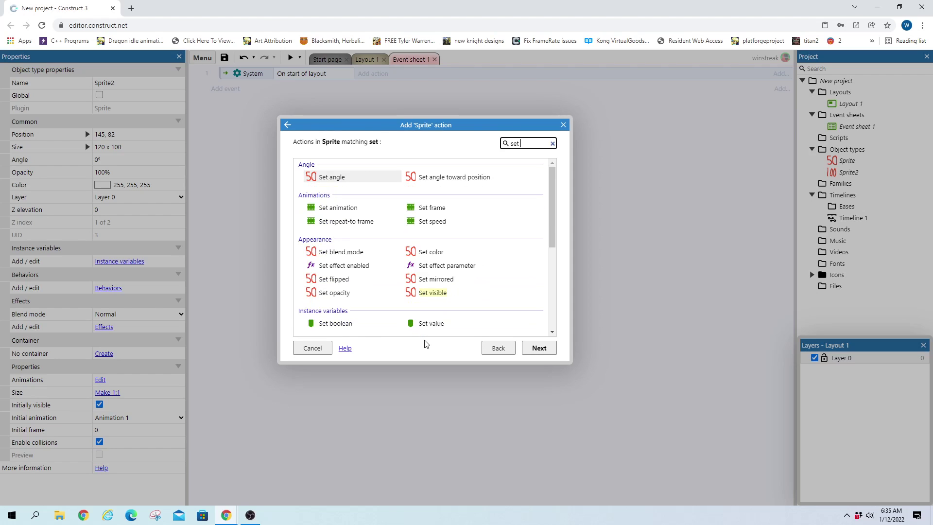
double_click(429, 238)
left_click(573, 446)
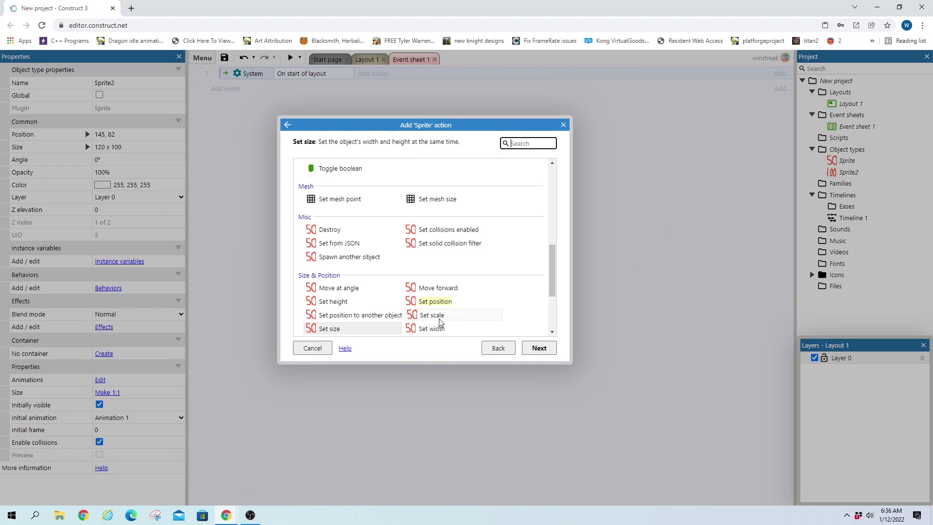
double_click(439, 315)
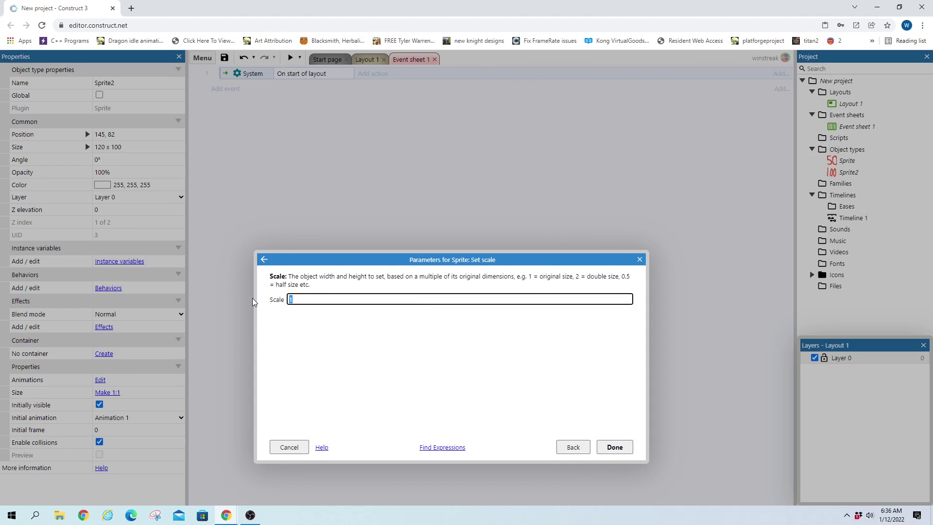
type("2")
left_click(375, 345)
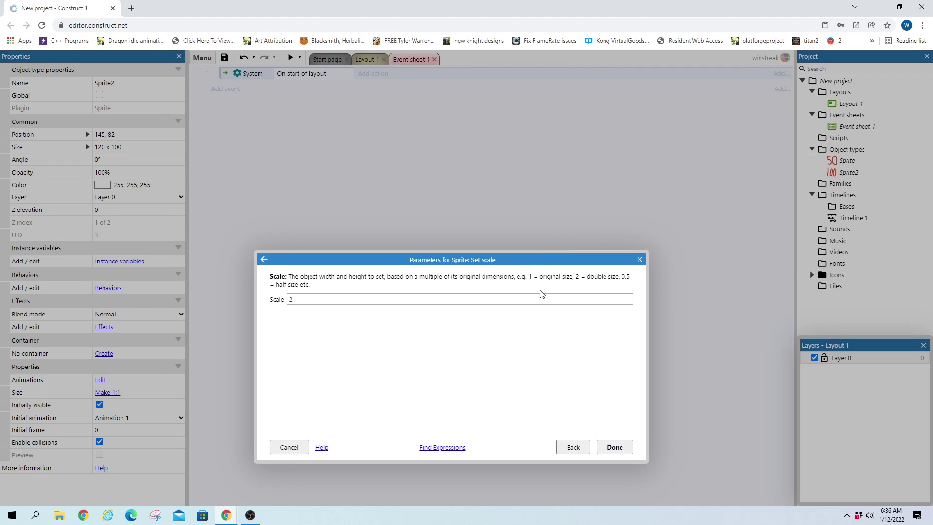
left_click(581, 445)
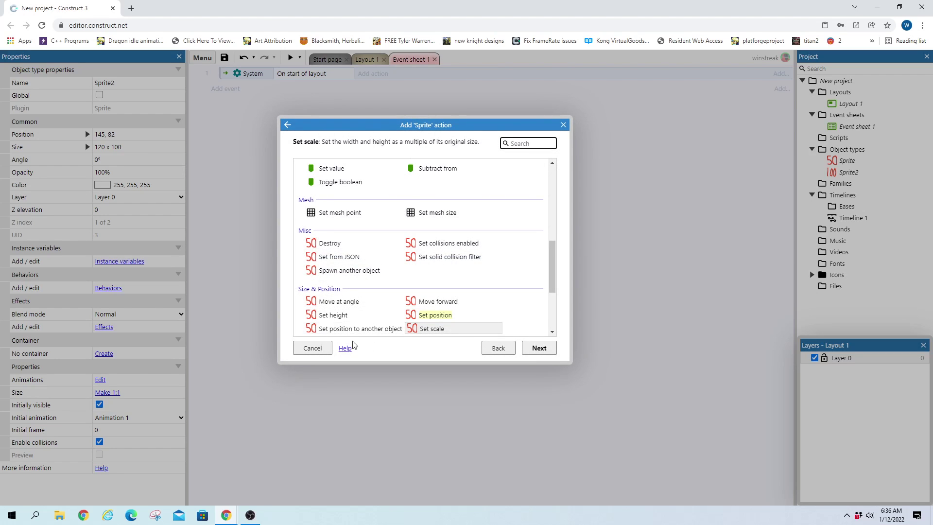
Add the 50 sprite's Set size action with width 100 and height 100
scroll(379, 321, "down", 1)
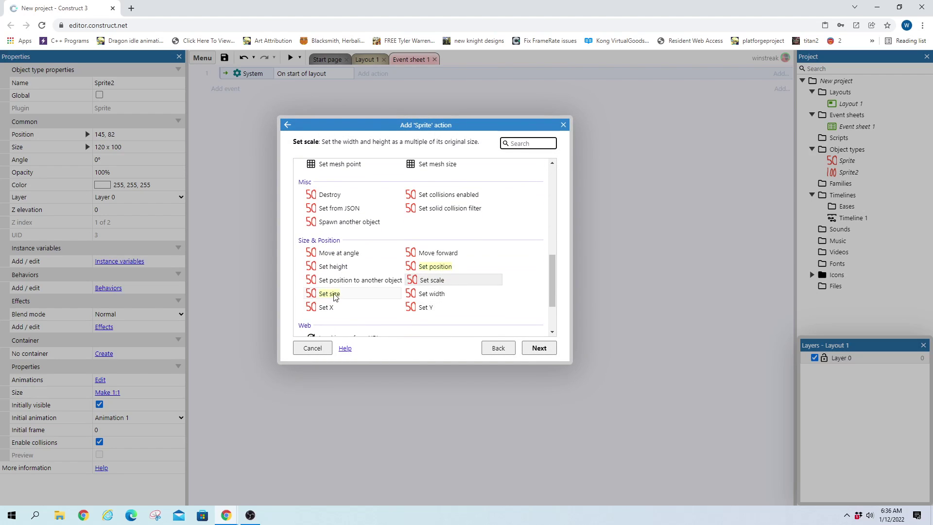
double_click(336, 296)
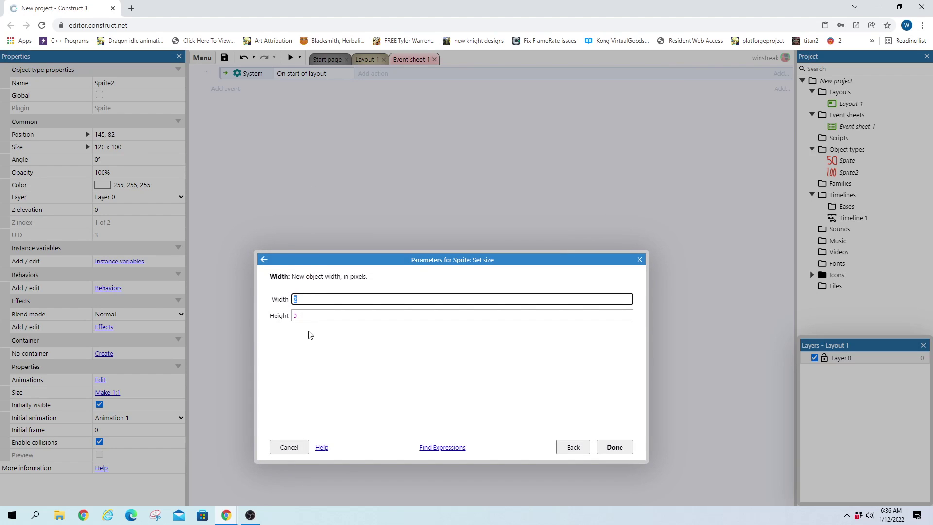
key("Tab")
type("100")
key("Return")
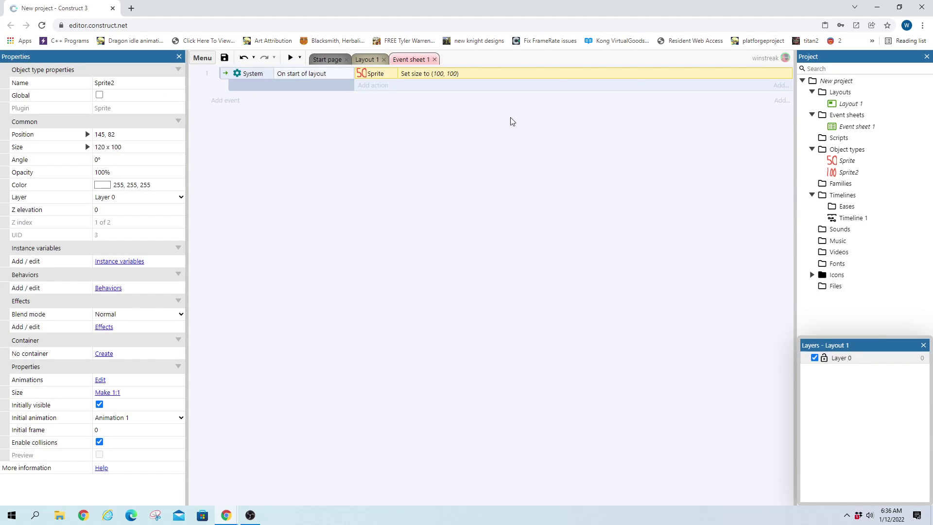
left_click(290, 58)
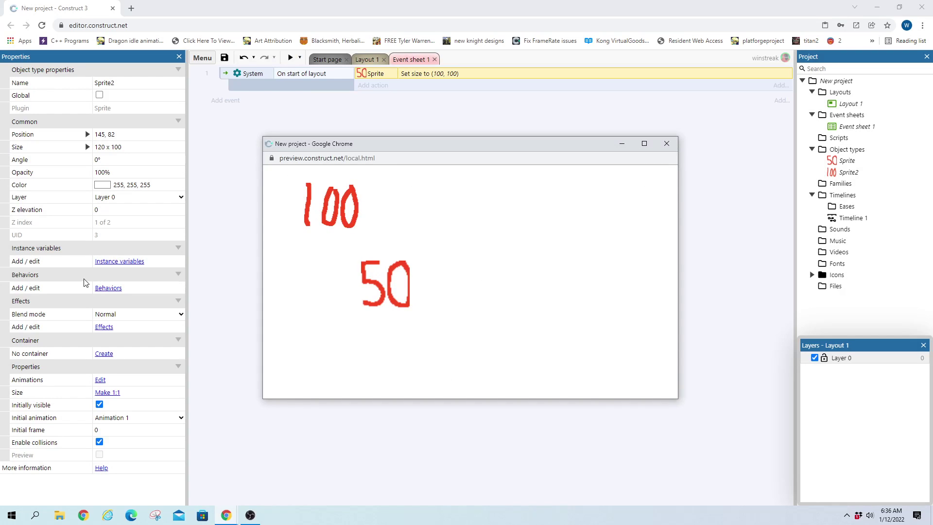
left_click(666, 144)
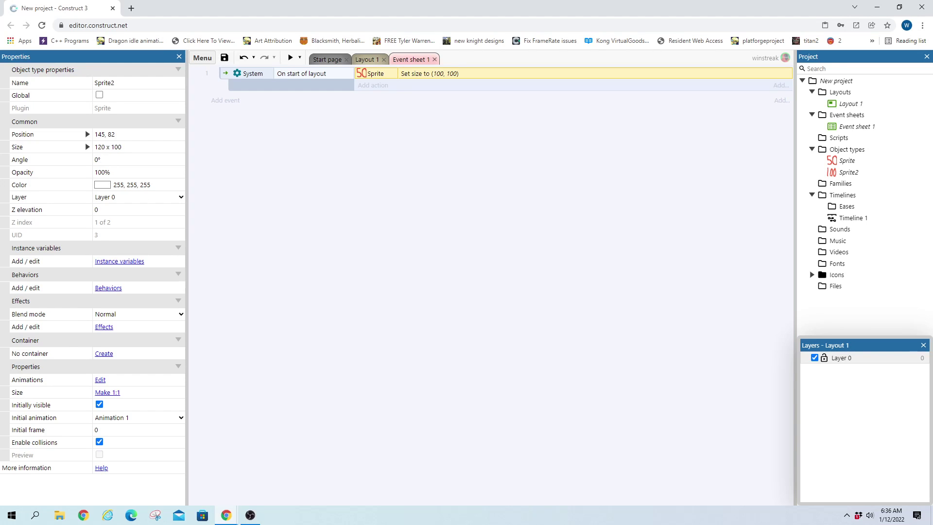